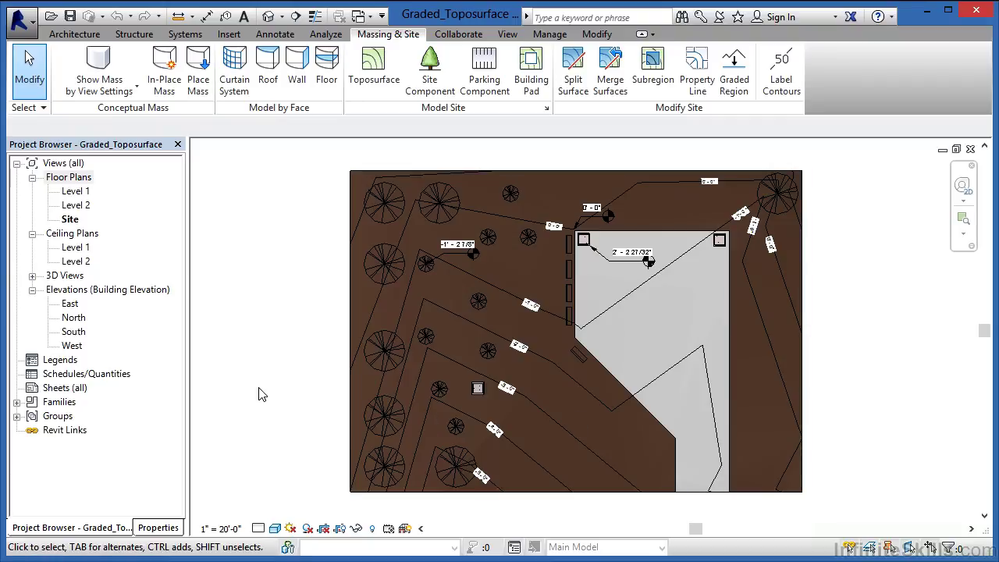
Step: Check the phase filter and phase settings in the Site floor plan's properties
double_click(69, 222)
left_click(158, 528)
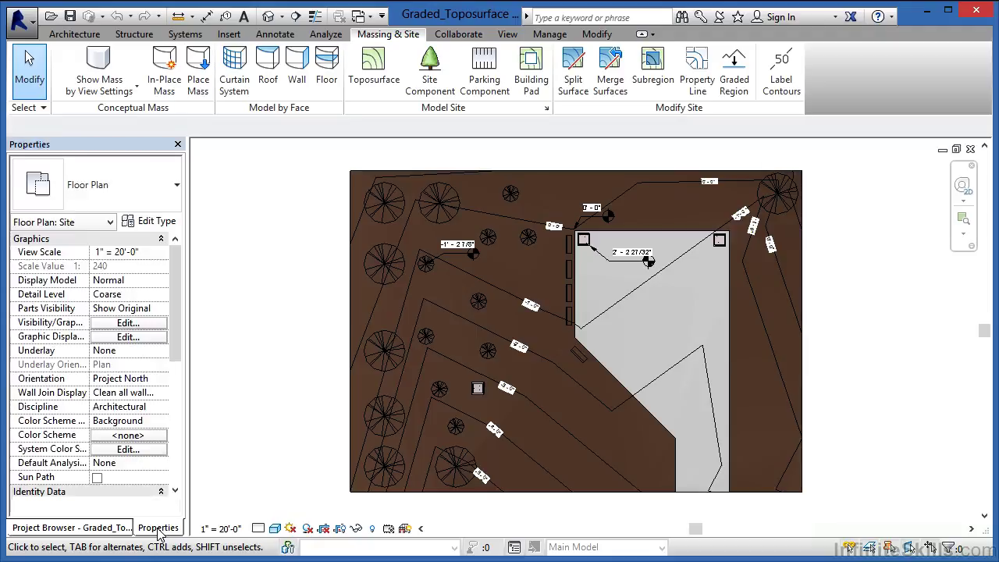
left_click_drag(181, 333, 184, 456)
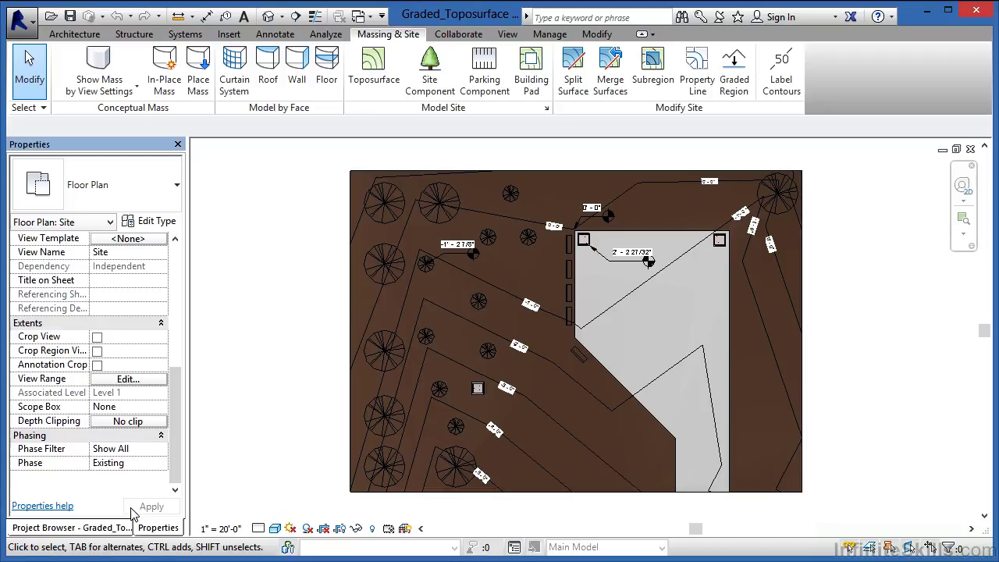
left_click(100, 527)
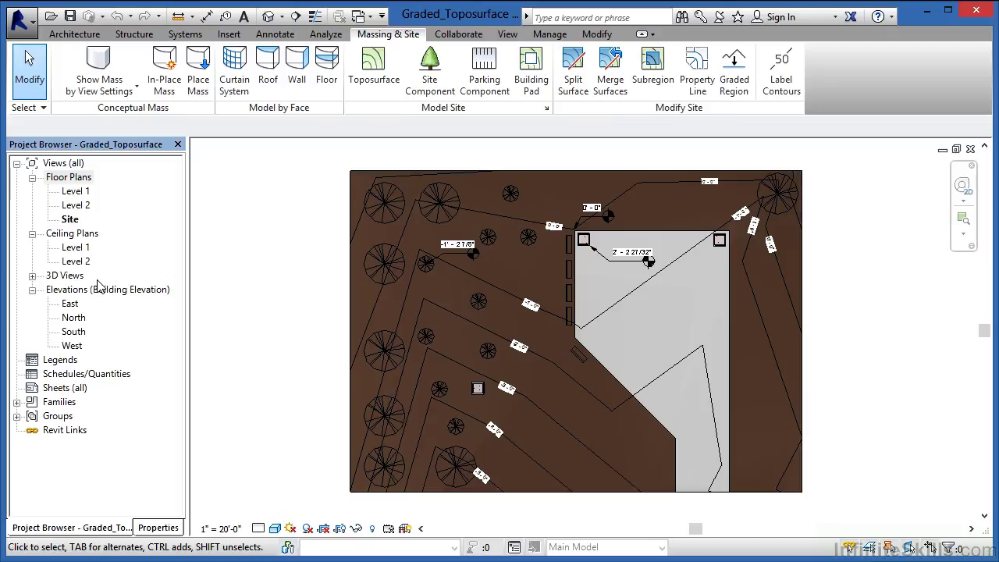
Step: Make two duplicates of the Site floor plan without its detailing
right_click(74, 220)
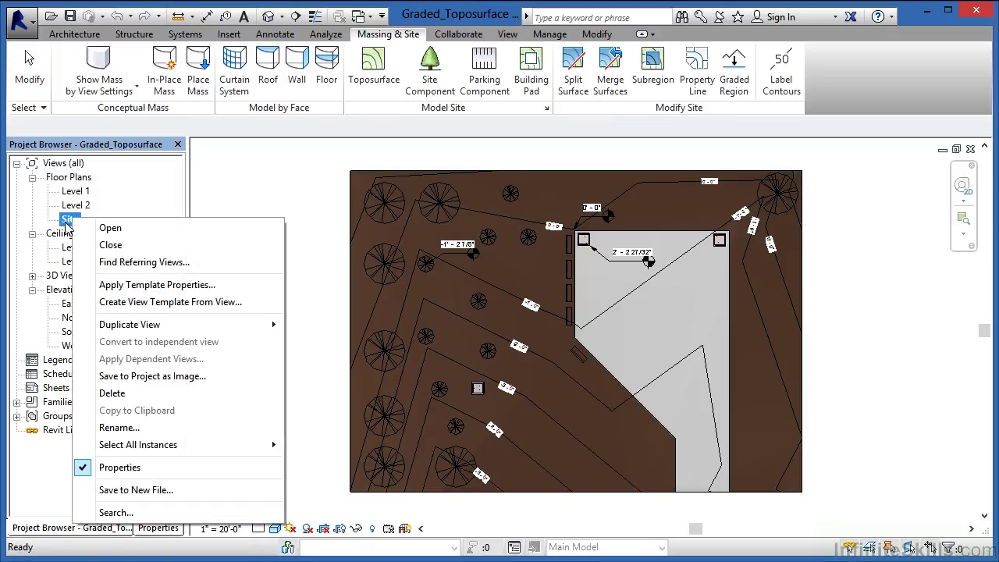
mouse_move(254, 328)
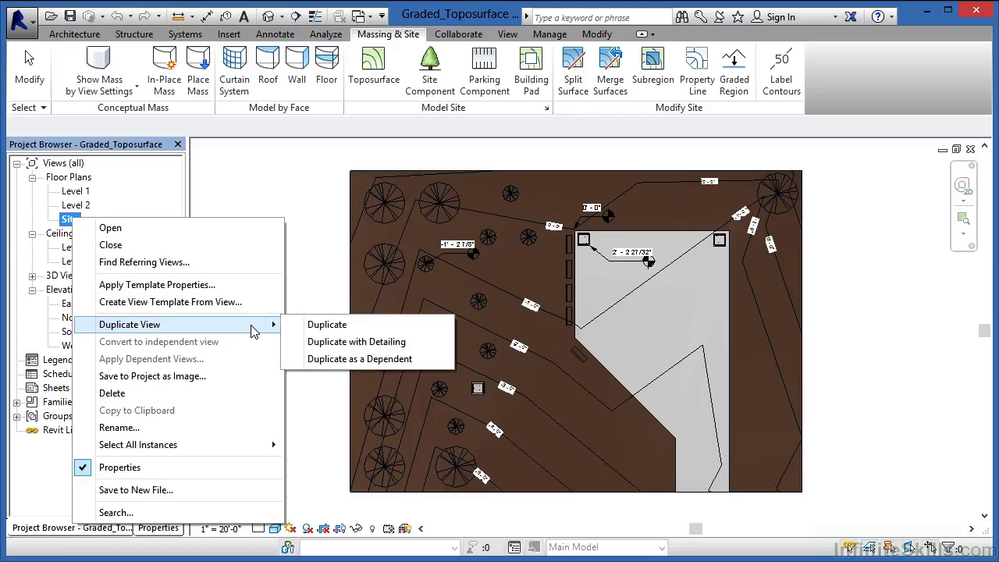
left_click(342, 330)
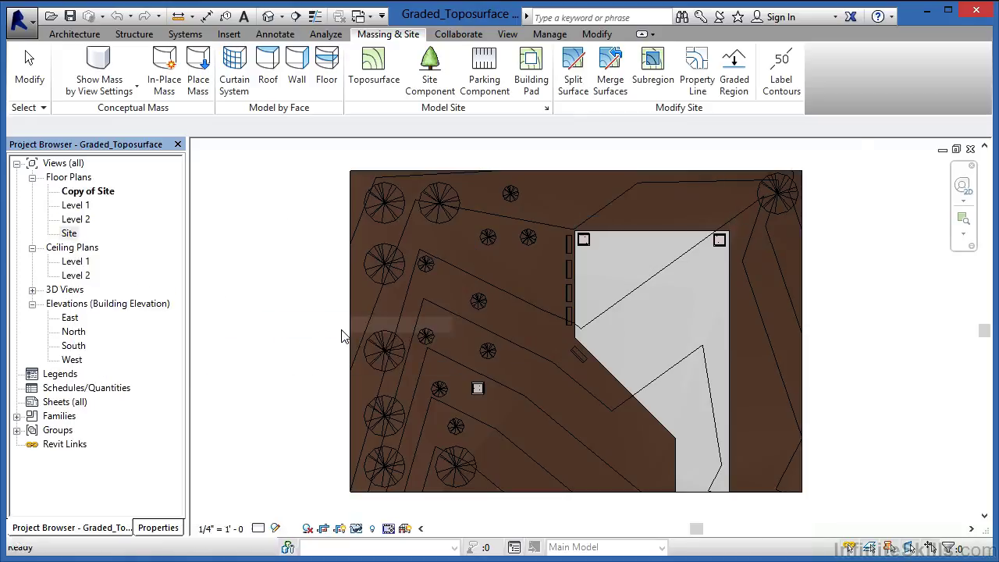
right_click(69, 234)
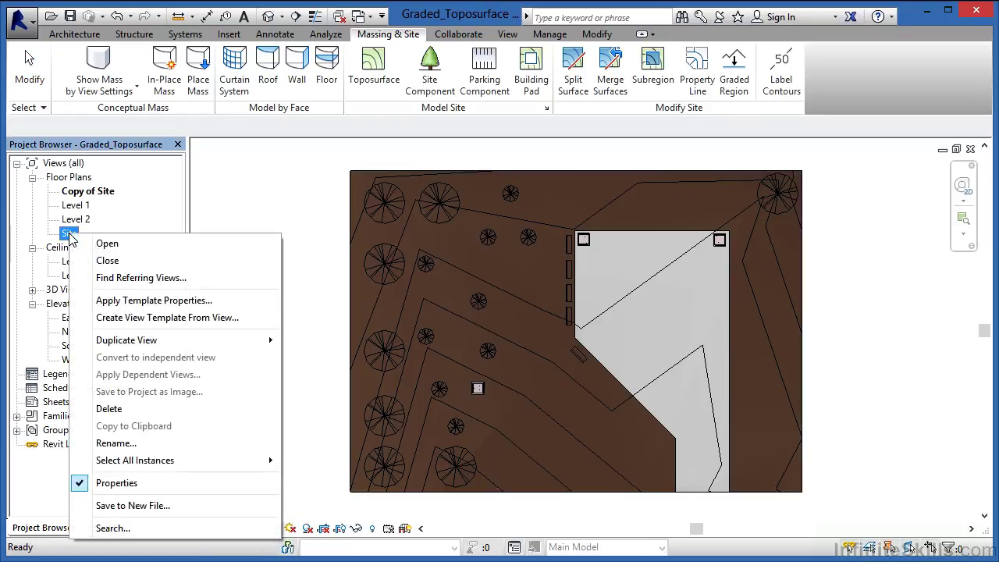
mouse_move(267, 341)
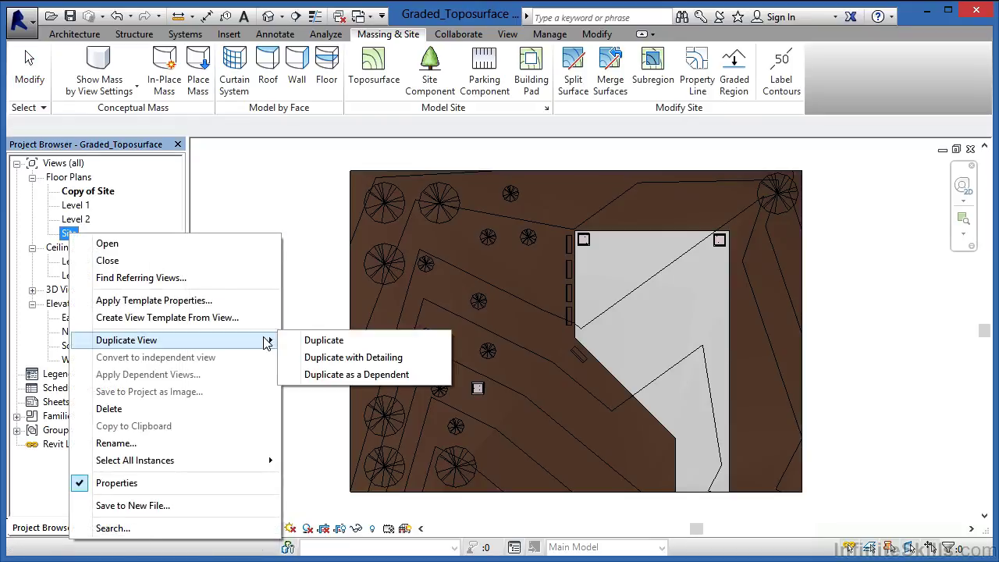
left_click(325, 341)
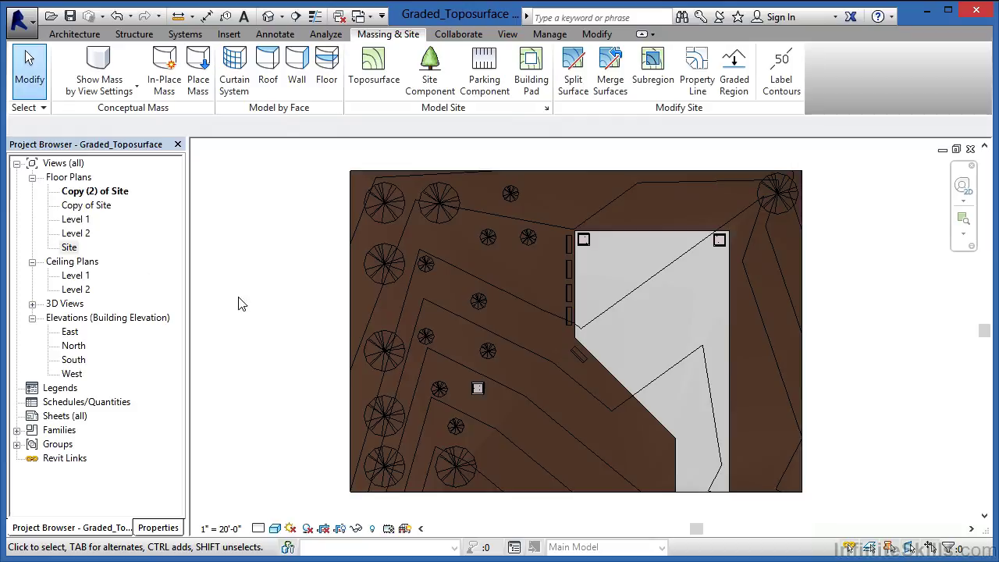
Step: Rename the floor plan "Copy of Site" as Demo
left_click(85, 206)
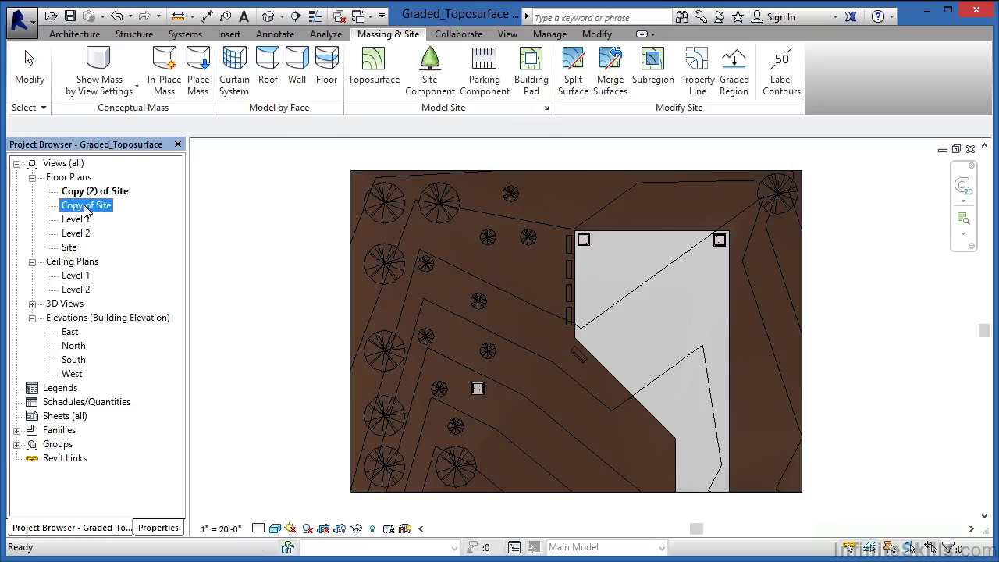
right_click(86, 207)
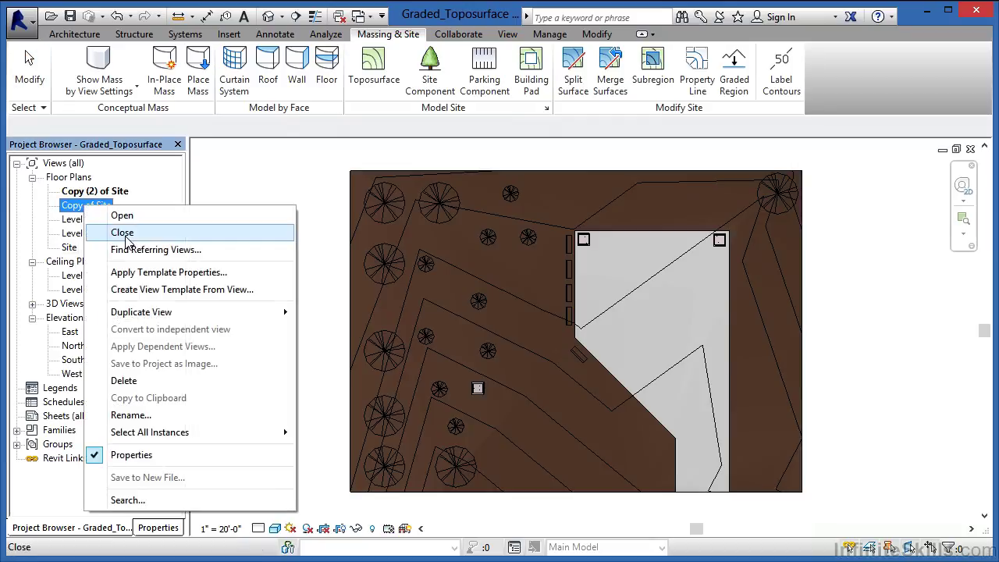
left_click(179, 417)
type("Demo")
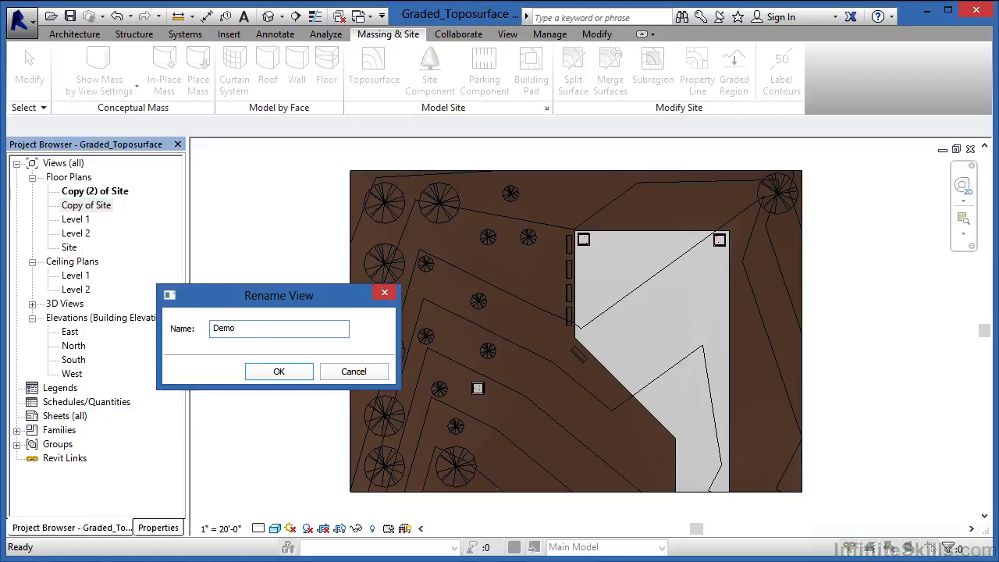
left_click(279, 372)
Step: Rename the floor plan "Copy (2) of Site" as New Construction
left_click(96, 191)
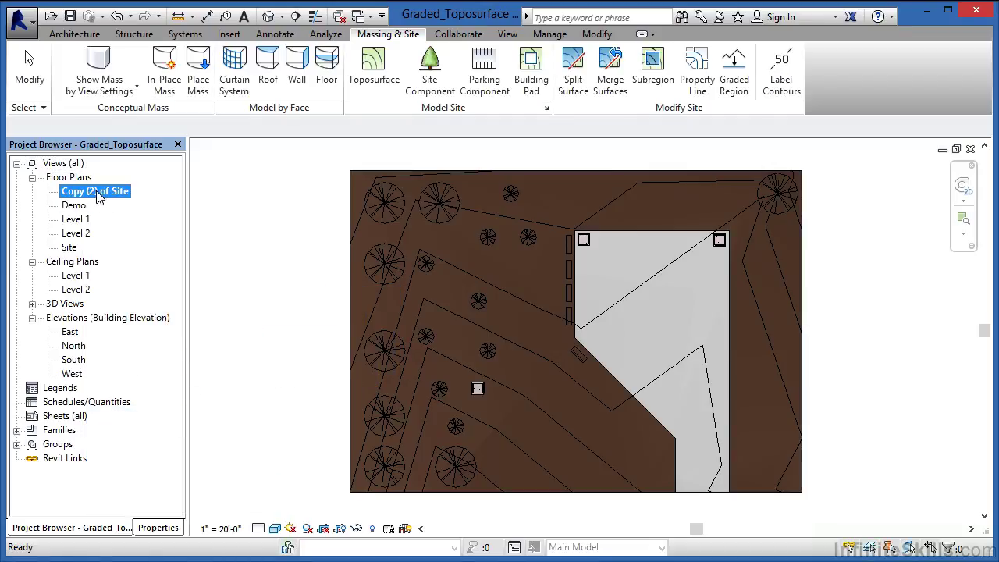
right_click(97, 195)
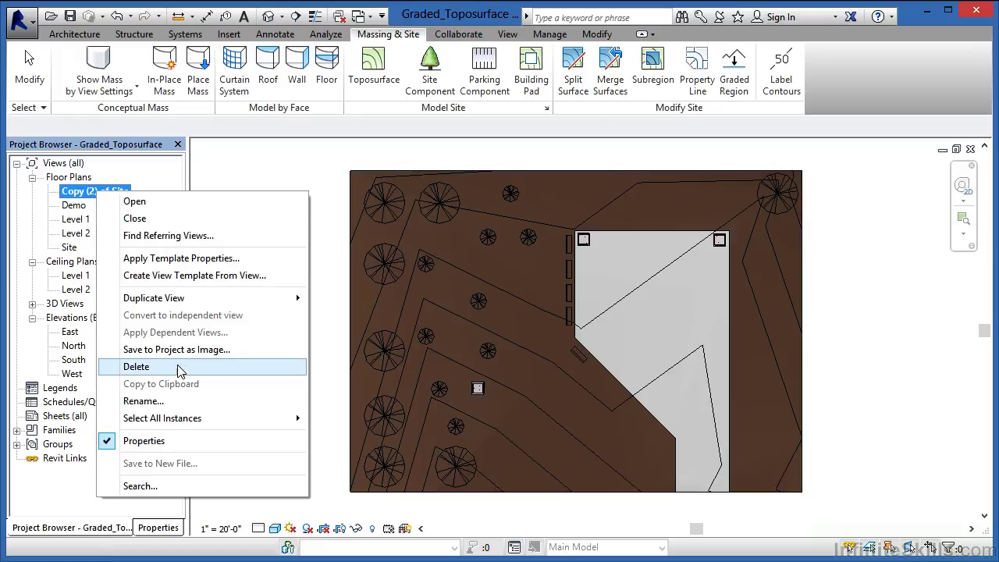
left_click(172, 400)
type("Ne")
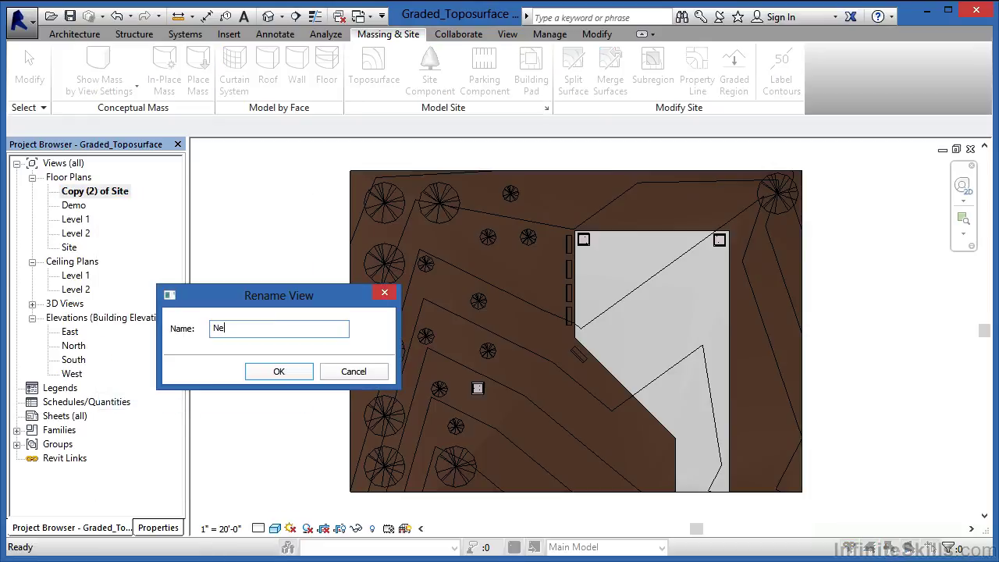
type("w Construction")
left_click(278, 372)
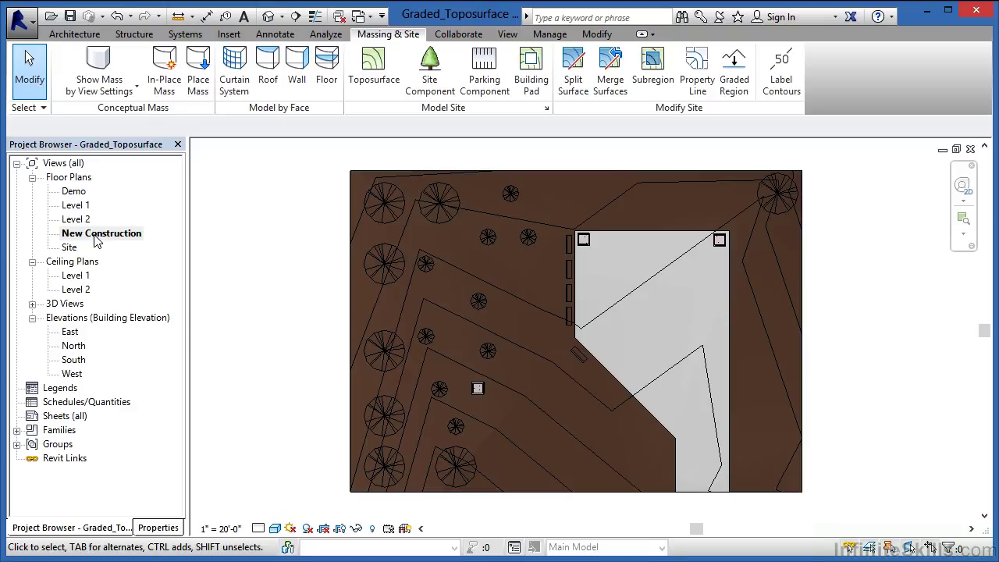
Step: Set the phase of the New Construction floor plan to New Construction and apply it
left_click(173, 528)
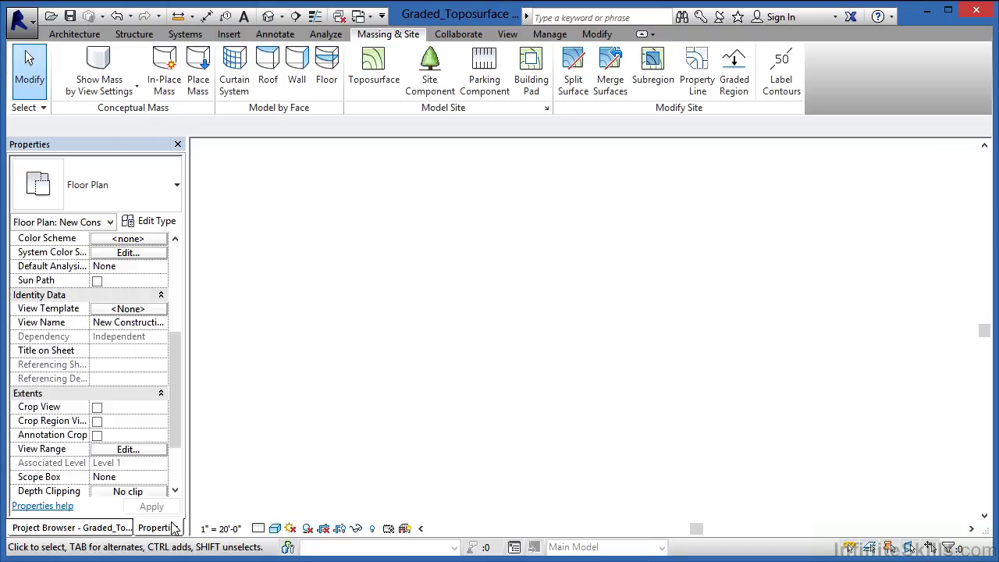
left_click_drag(172, 414, 171, 473)
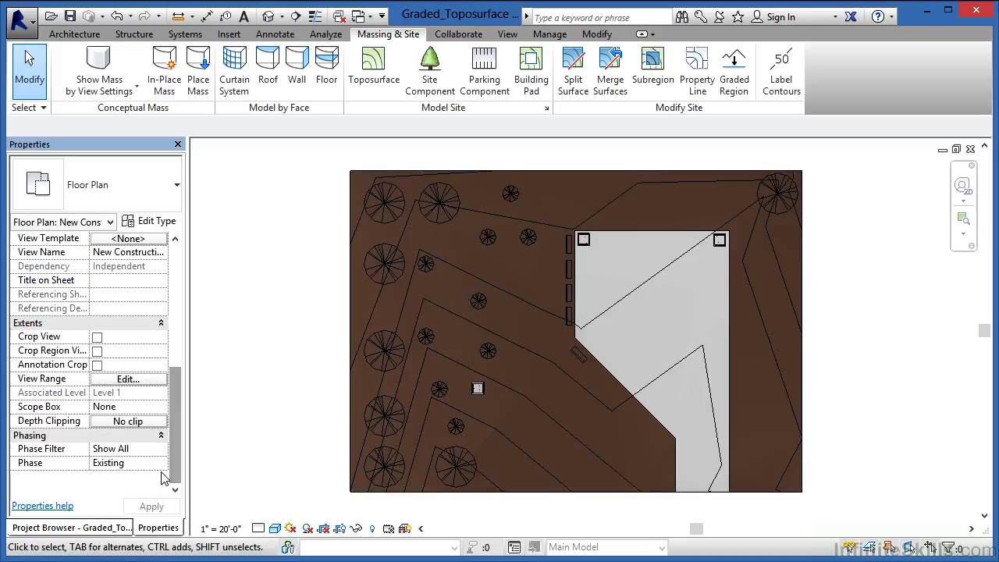
left_click(136, 462)
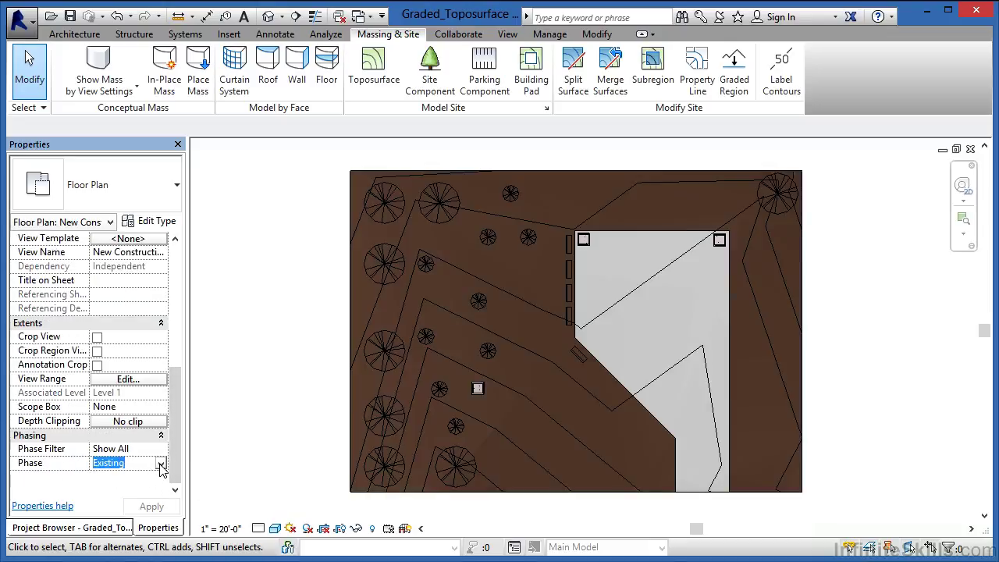
left_click(160, 464)
left_click(137, 499)
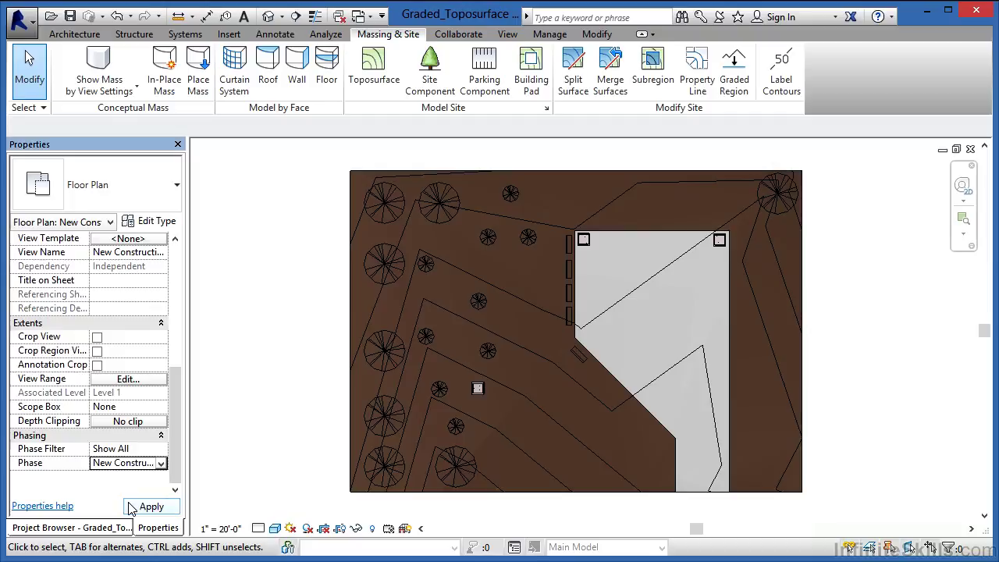
left_click(148, 505)
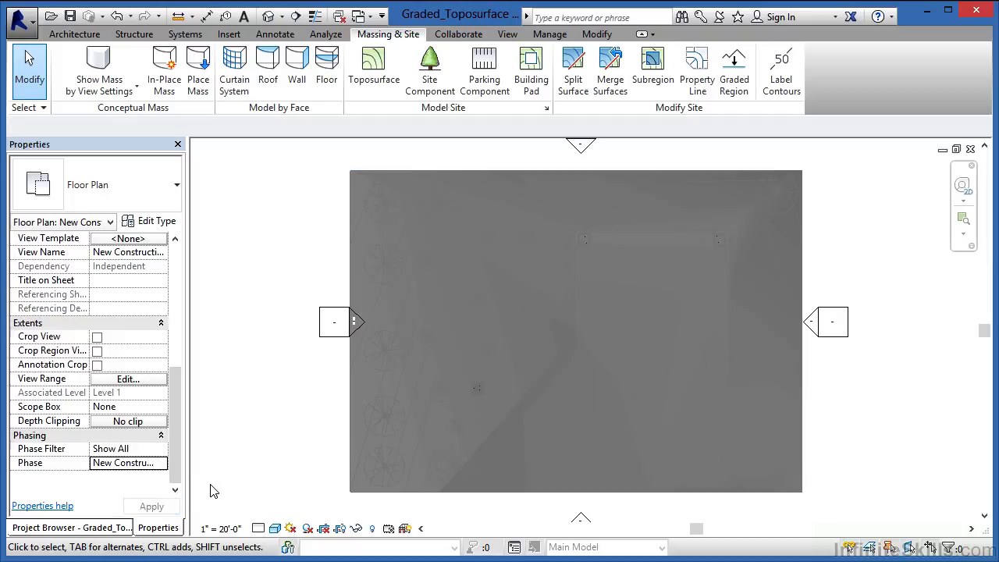
Step: Open the Demo floor plan, set its phase to Demo and apply the change
left_click(100, 532)
double_click(75, 192)
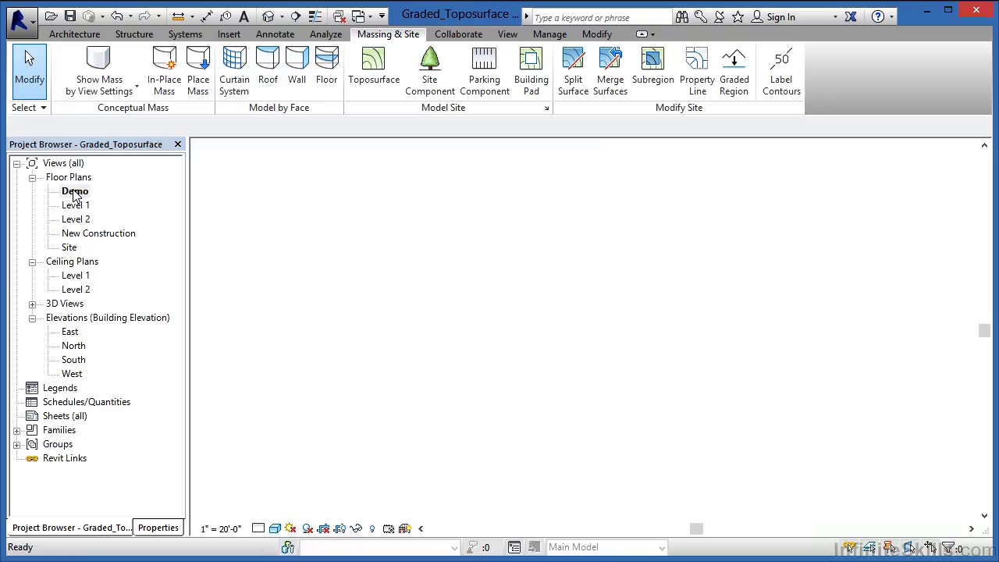
left_click(158, 528)
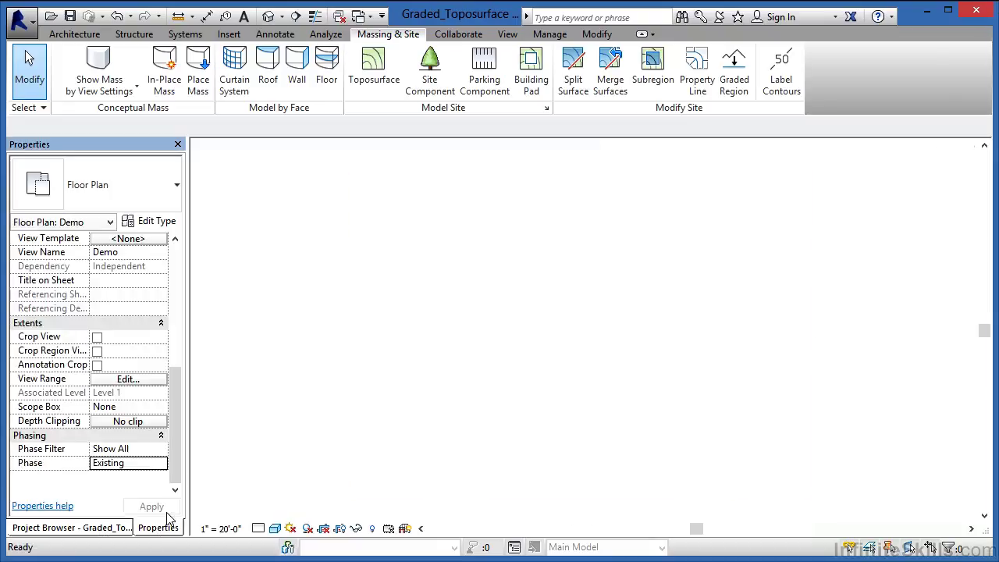
left_click(148, 462)
left_click(160, 463)
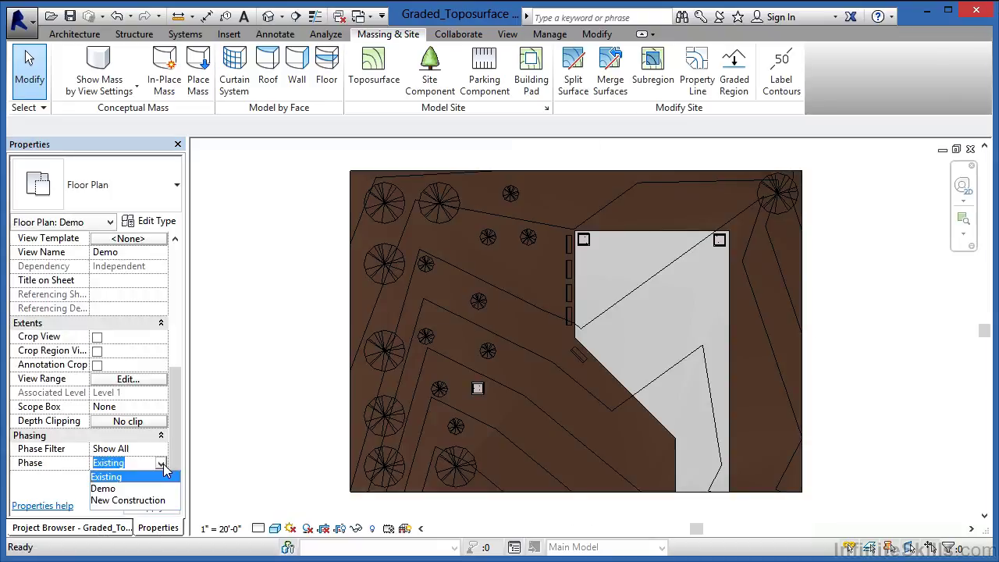
left_click(118, 487)
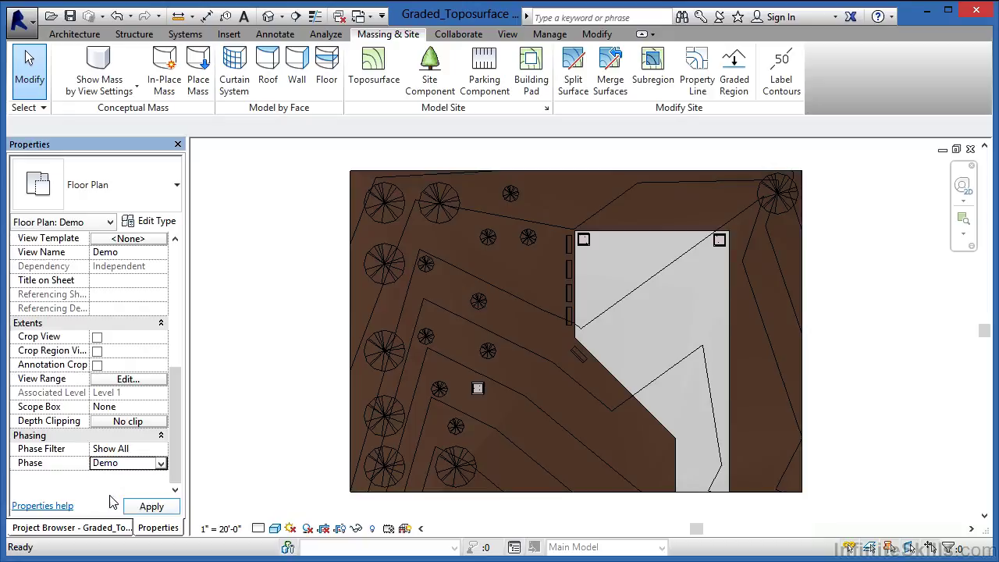
left_click(150, 507)
Step: View the Site floor plan for comparison and return to the Demo floor plan
left_click(117, 528)
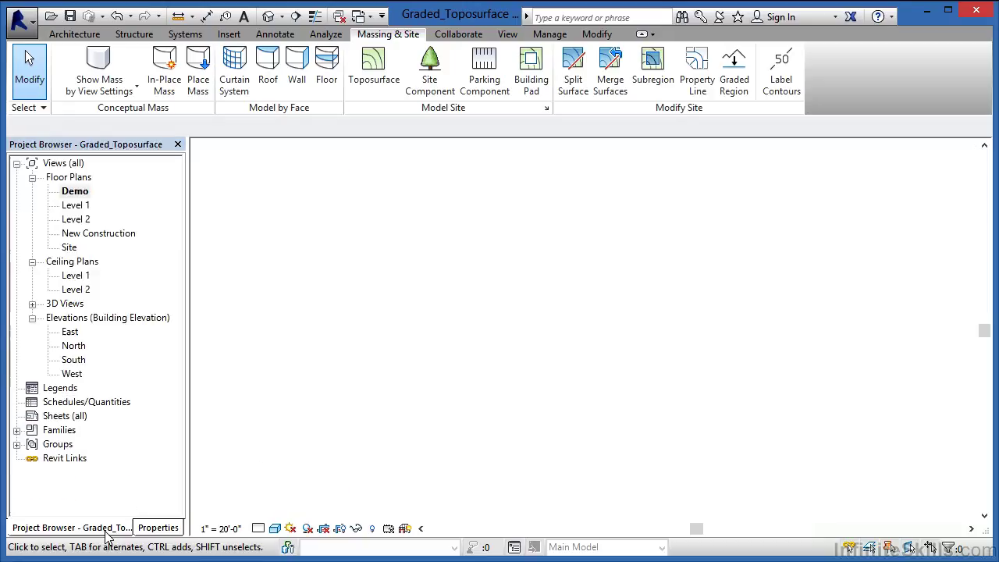
double_click(77, 249)
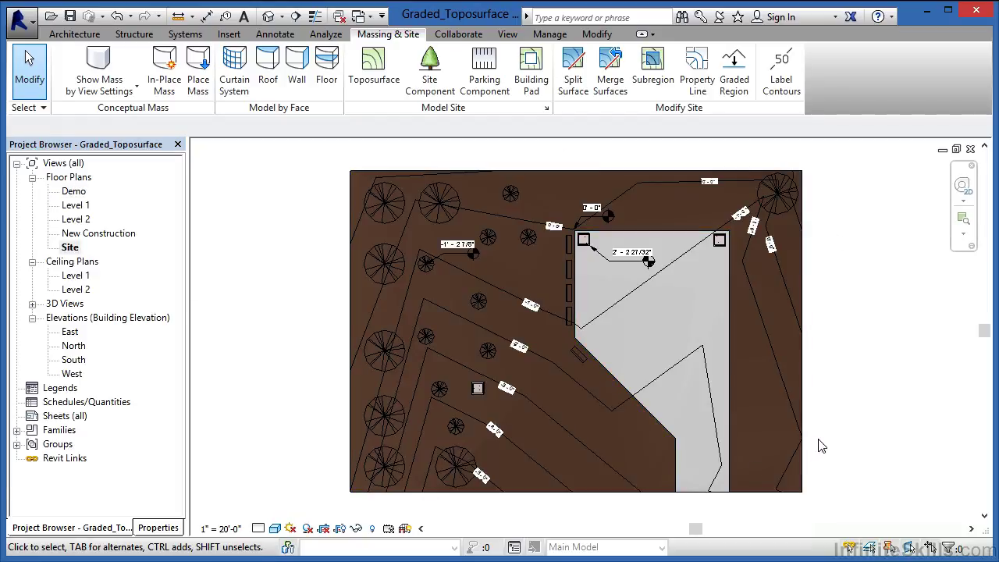
double_click(75, 193)
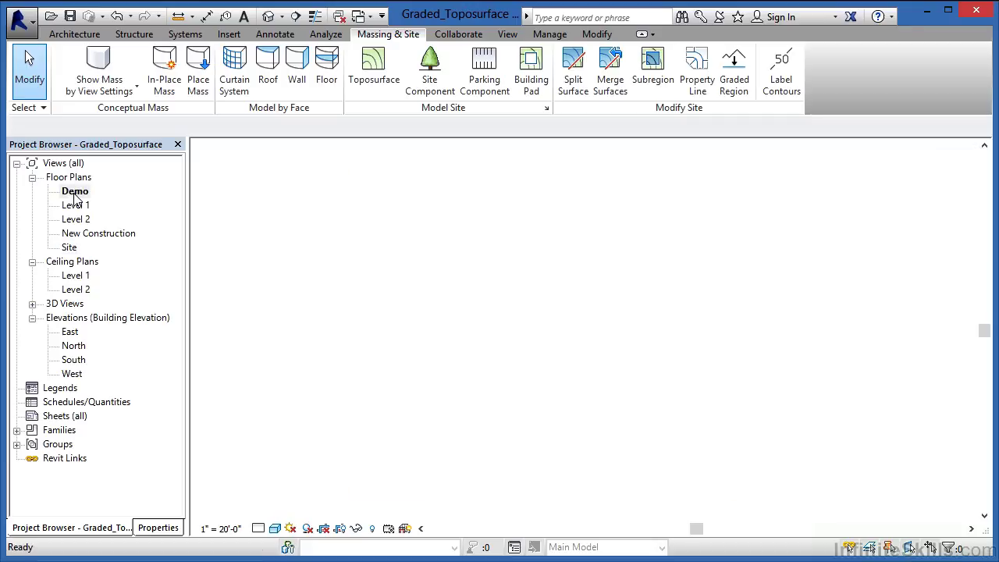
Step: Create a graded region in the Demo plan from the existing toposurface, copying both its internal and perimeter points exactly
scroll(629, 174, "up", 5)
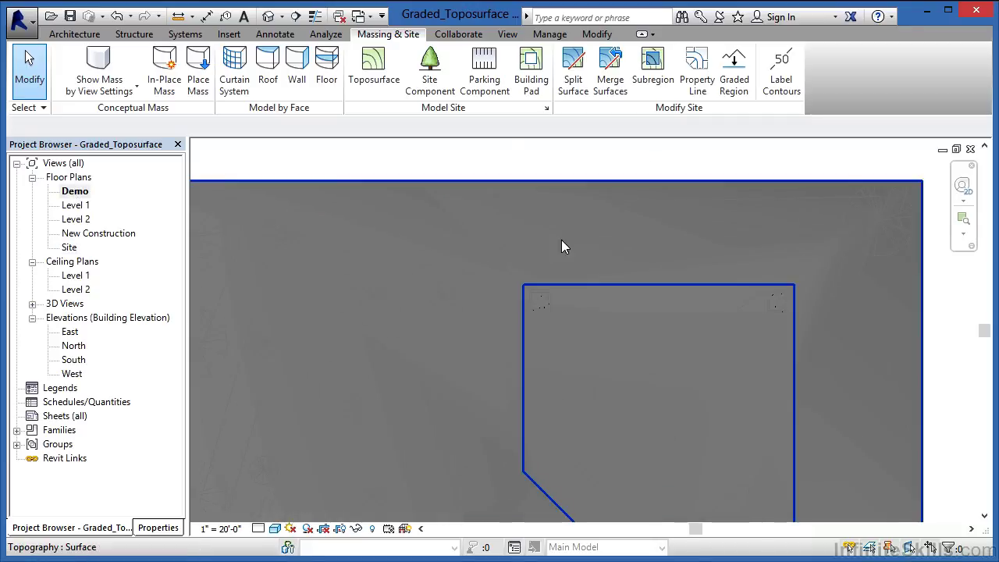
scroll(548, 248, "down", 5)
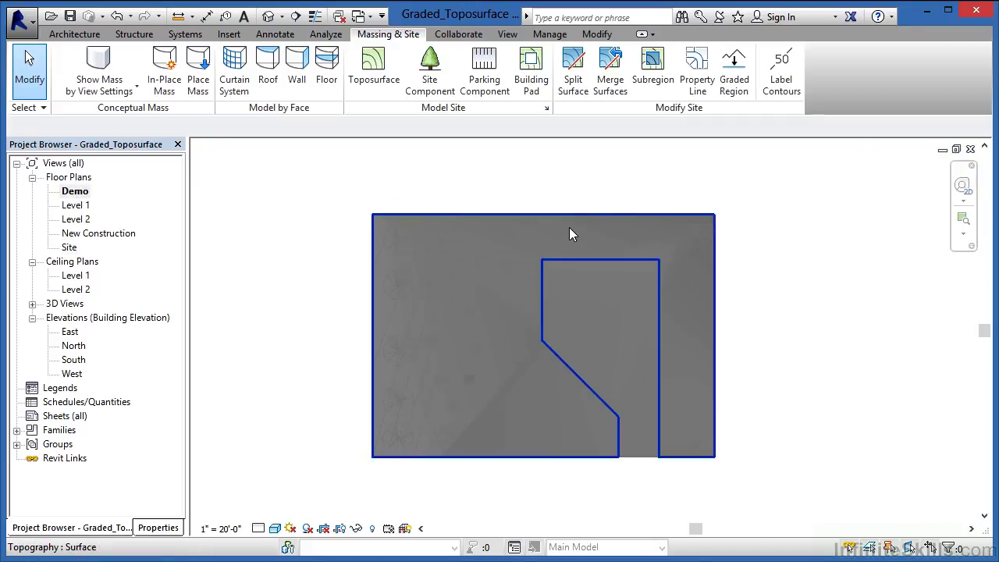
left_click(550, 218)
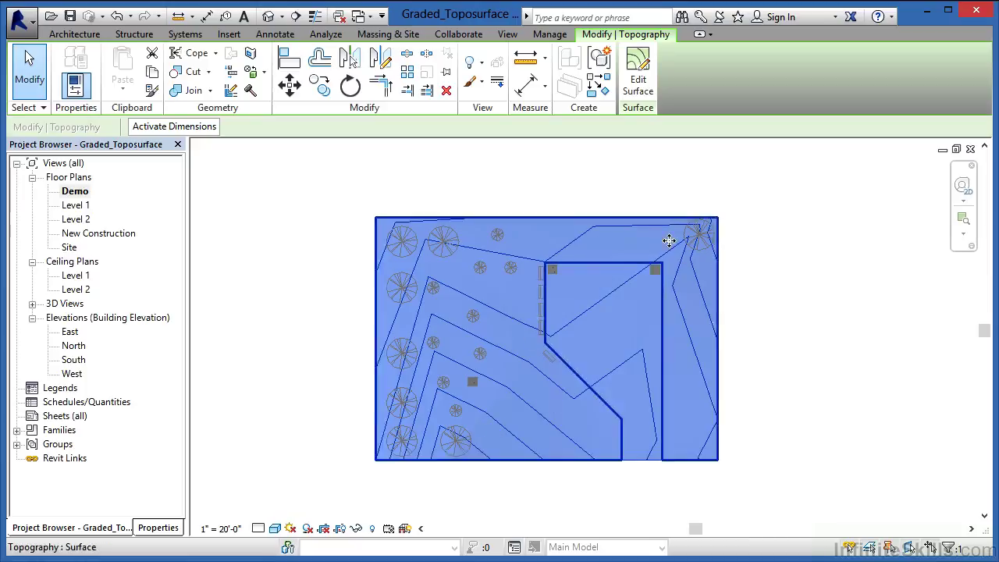
left_click(391, 39)
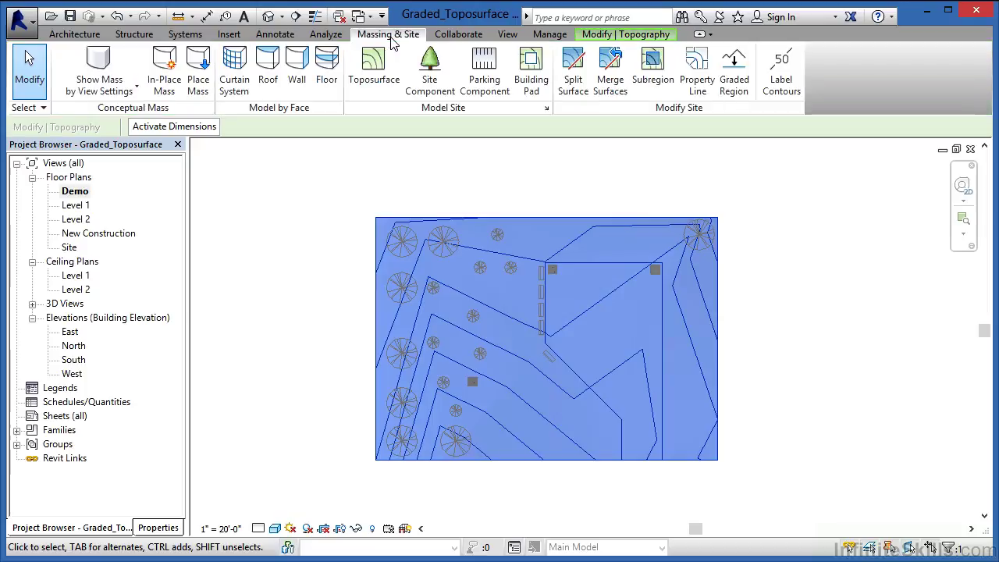
left_click(734, 86)
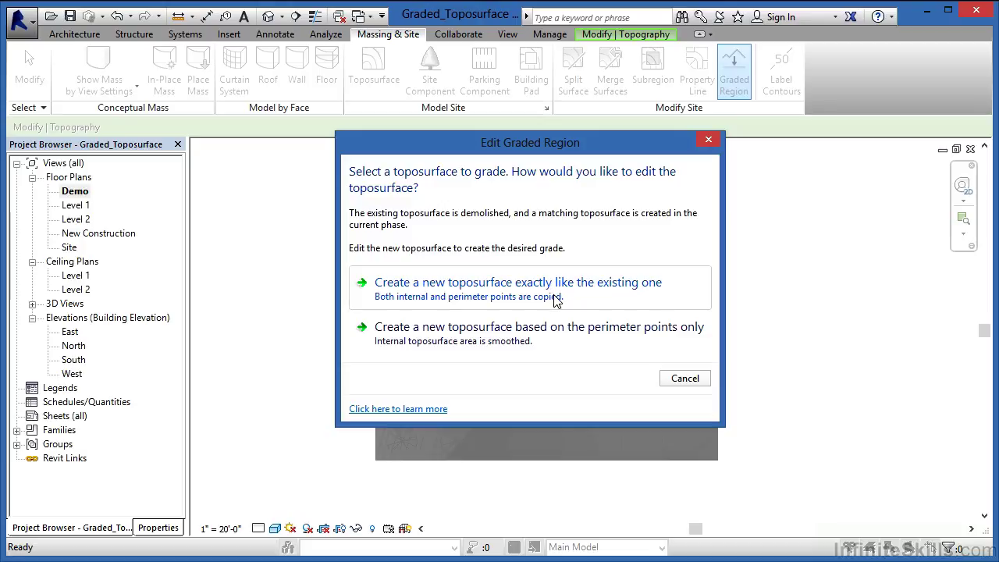
left_click_drag(561, 144, 195, 161)
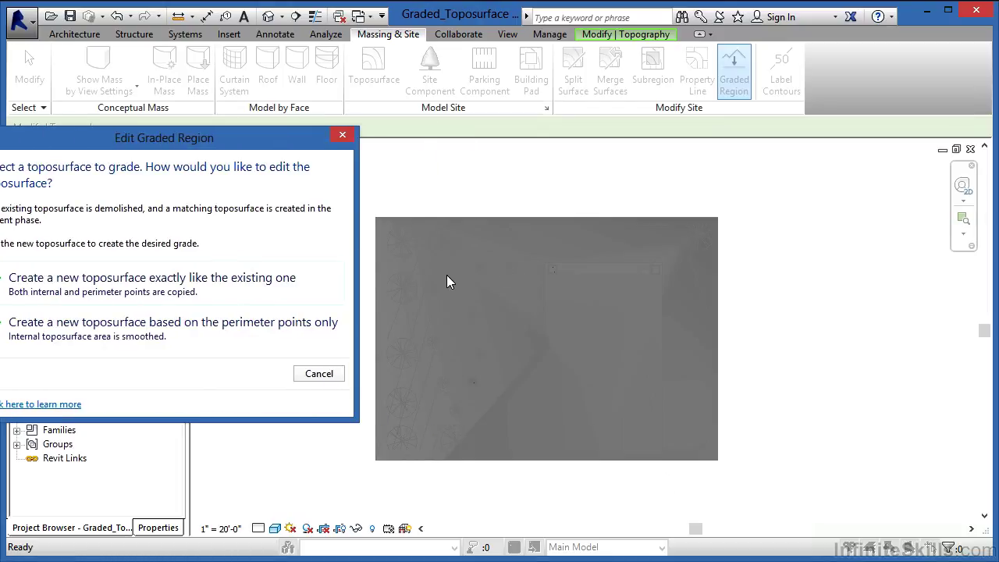
left_click_drag(170, 144, 407, 117)
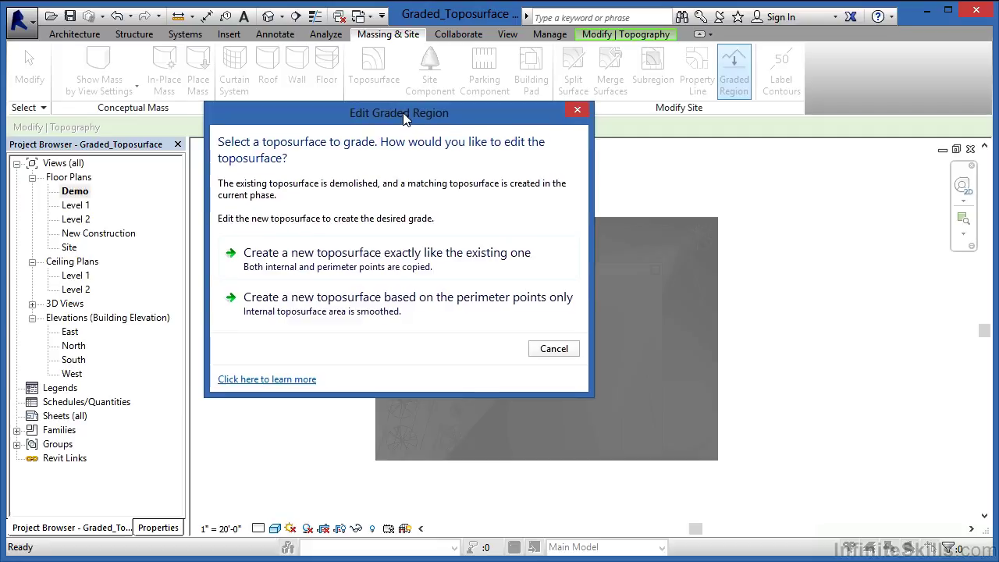
left_click(336, 267)
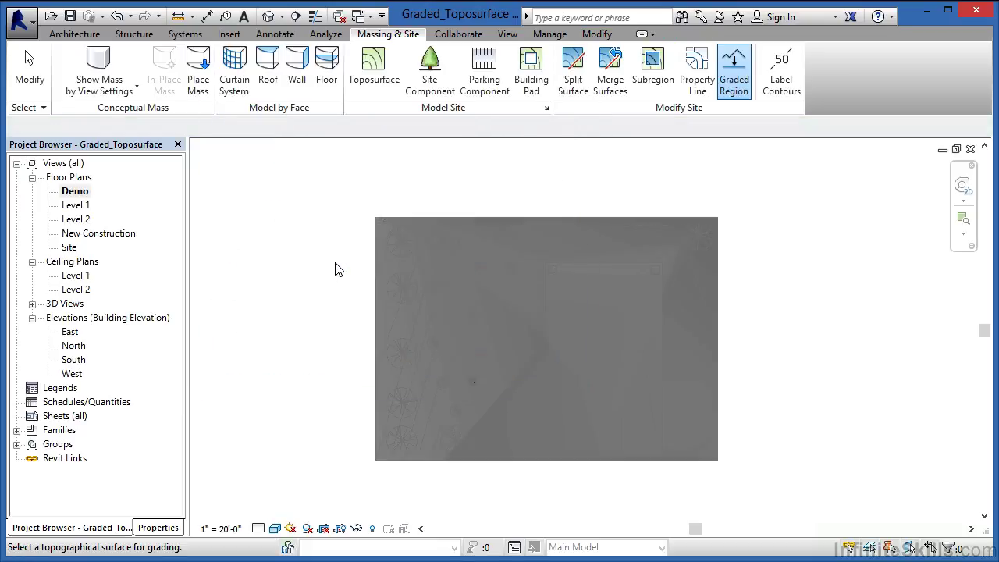
left_click(570, 228)
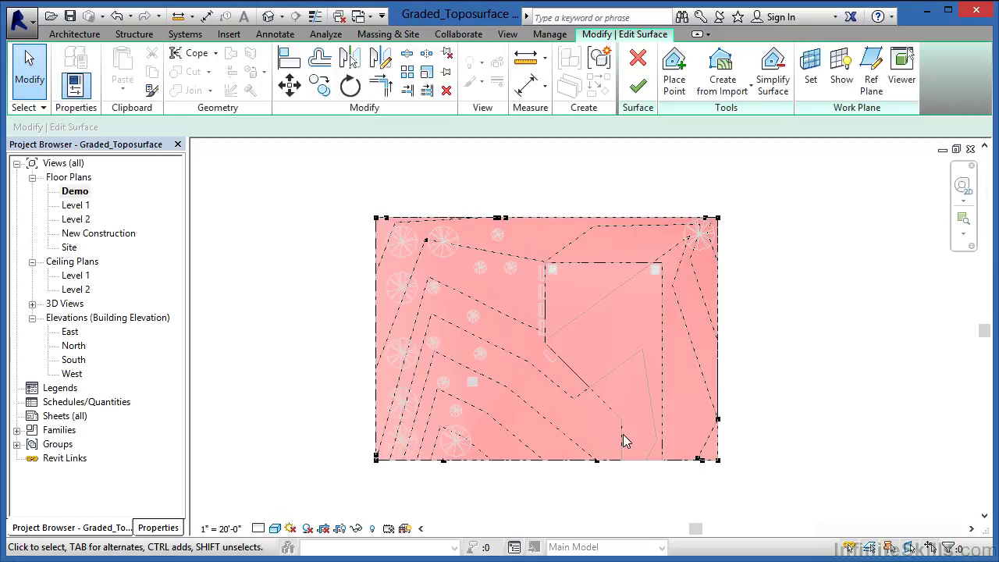
Step: Reshape the new surface by moving the interior point near its northwest corner southwest and pulling boundary points near its southeast corner inward
left_click(425, 241)
left_click_drag(425, 238, 390, 266)
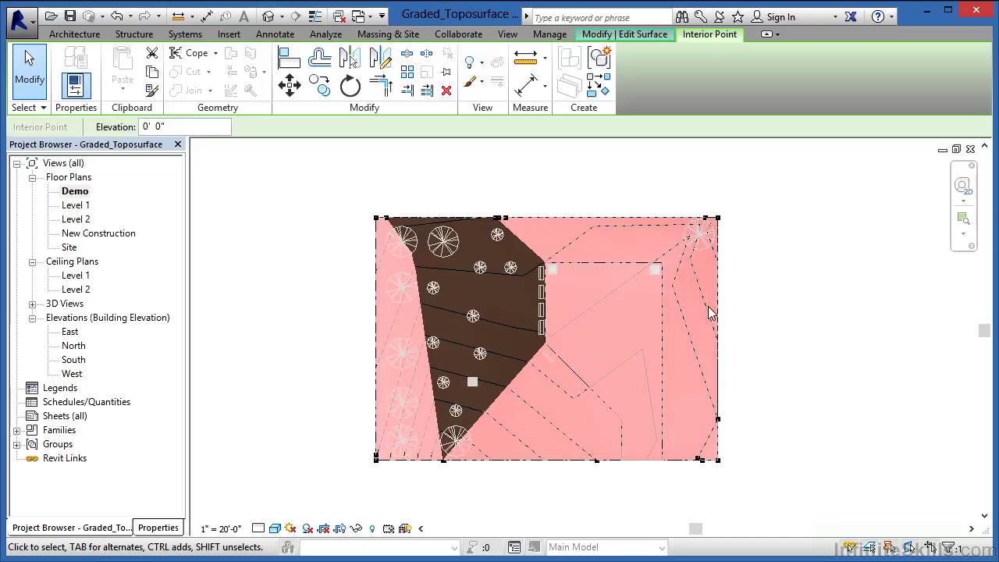
left_click(699, 460)
left_click_drag(699, 460, 690, 399)
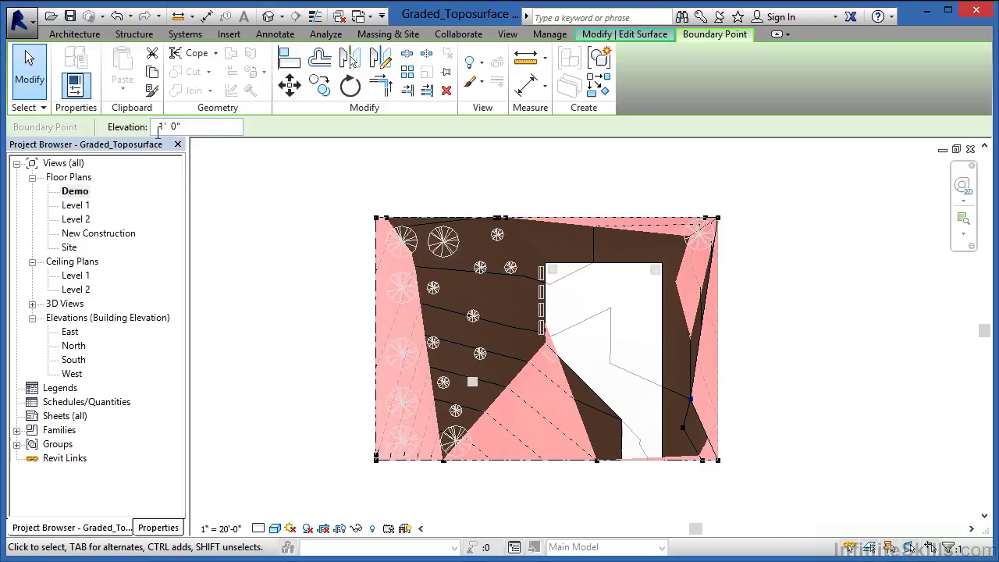
Step: Set the elevation of the moved east boundary point to 0 and finish editing the surface
left_click_drag(185, 126, 115, 125)
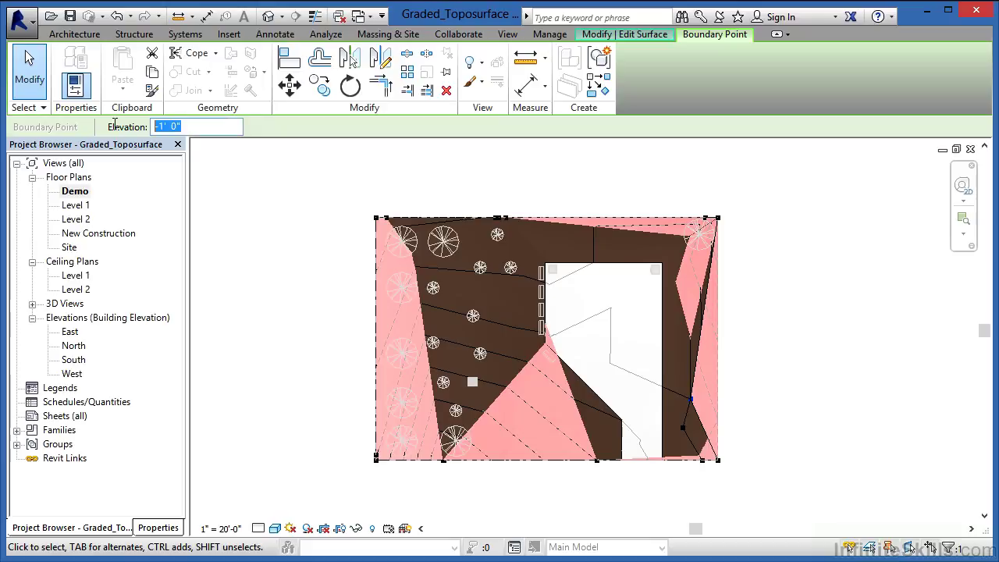
type("0")
key("Return")
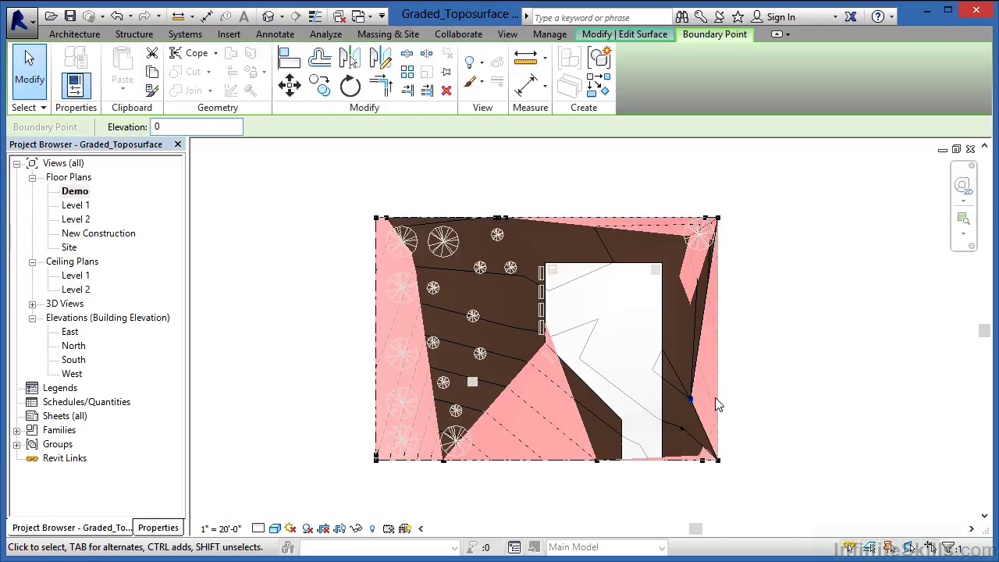
left_click(767, 223)
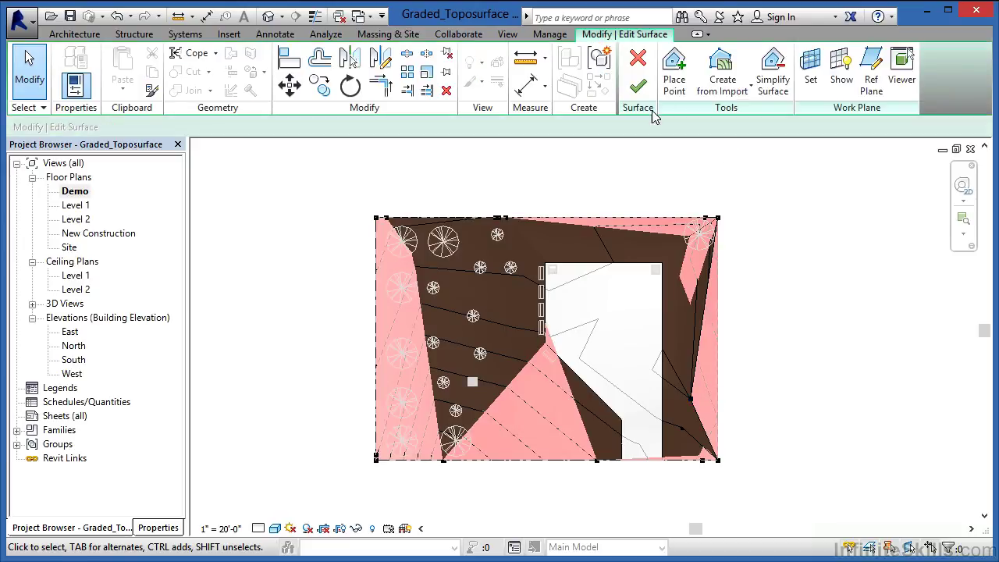
left_click(637, 86)
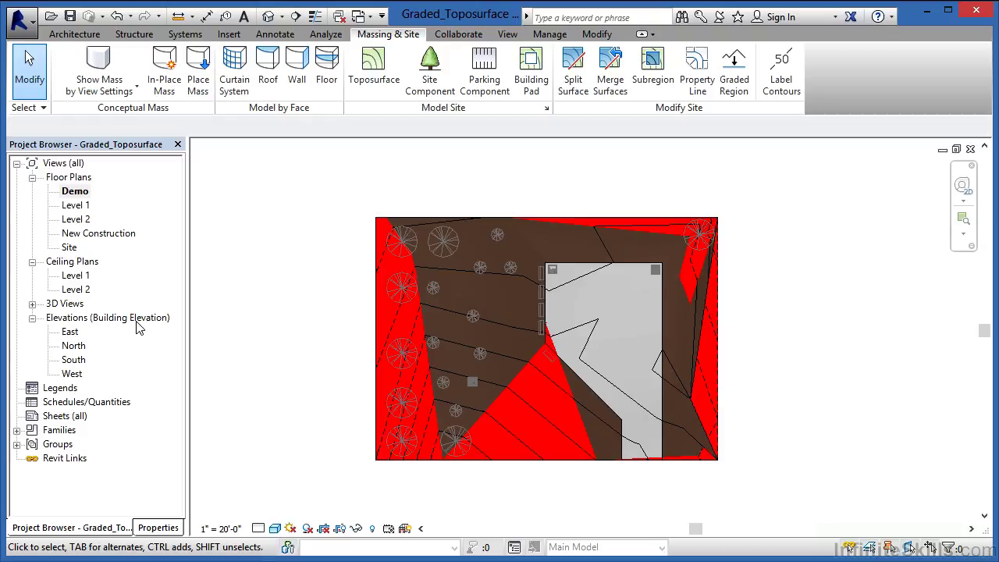
Step: Compare the graded surface across the New Construction, Site and Demo floor plans, ending in New Construction with the topography selected
double_click(82, 234)
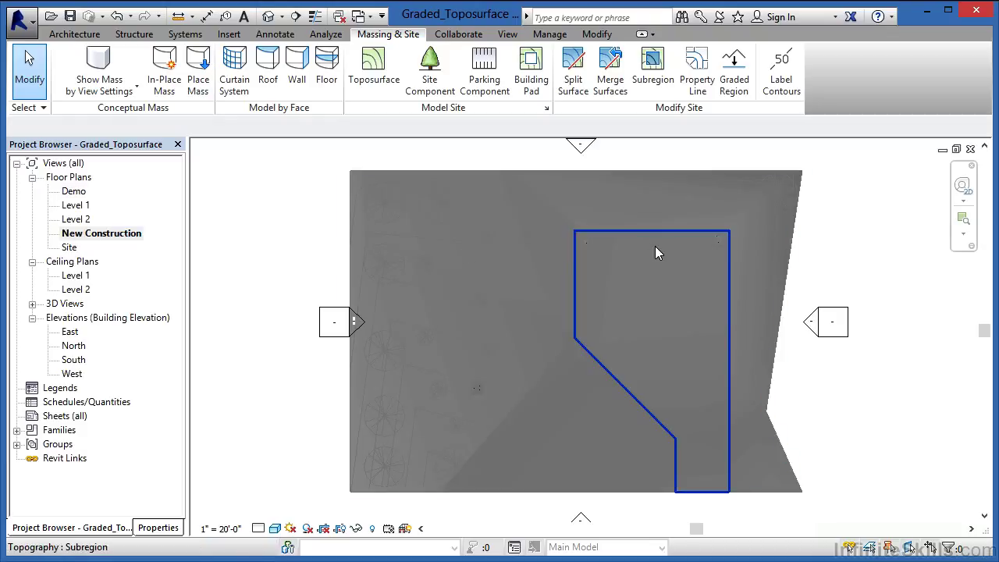
left_click(683, 181)
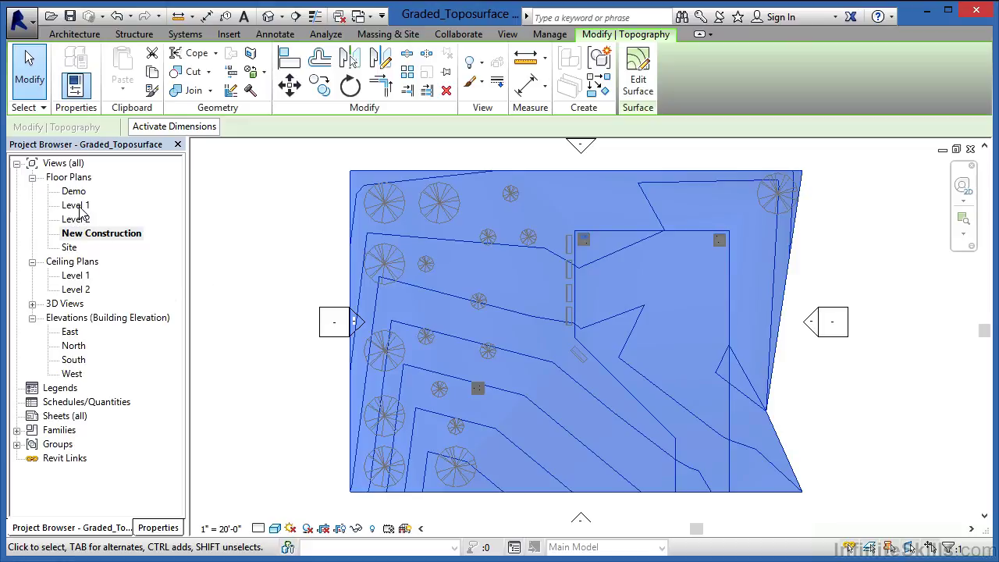
double_click(72, 249)
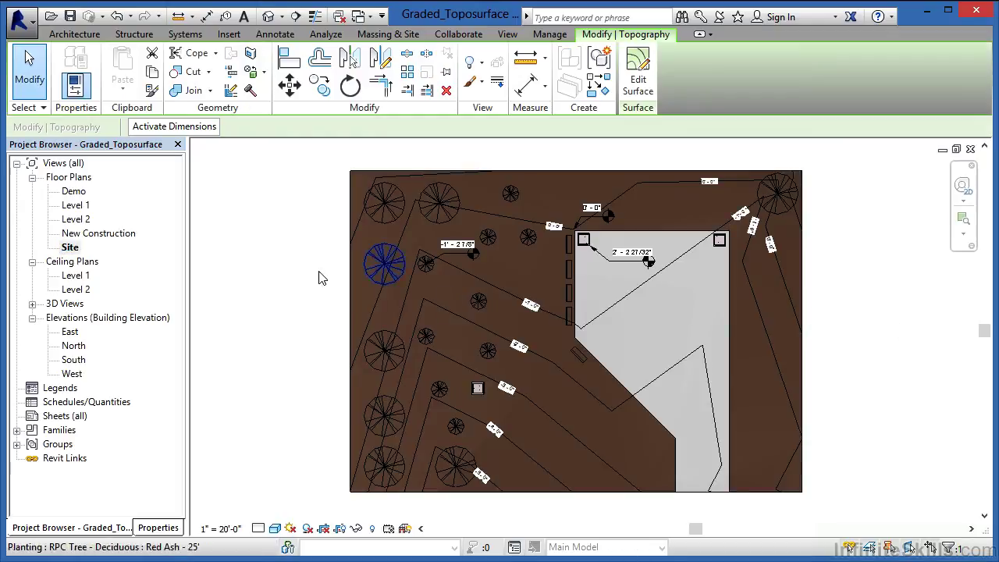
double_click(74, 195)
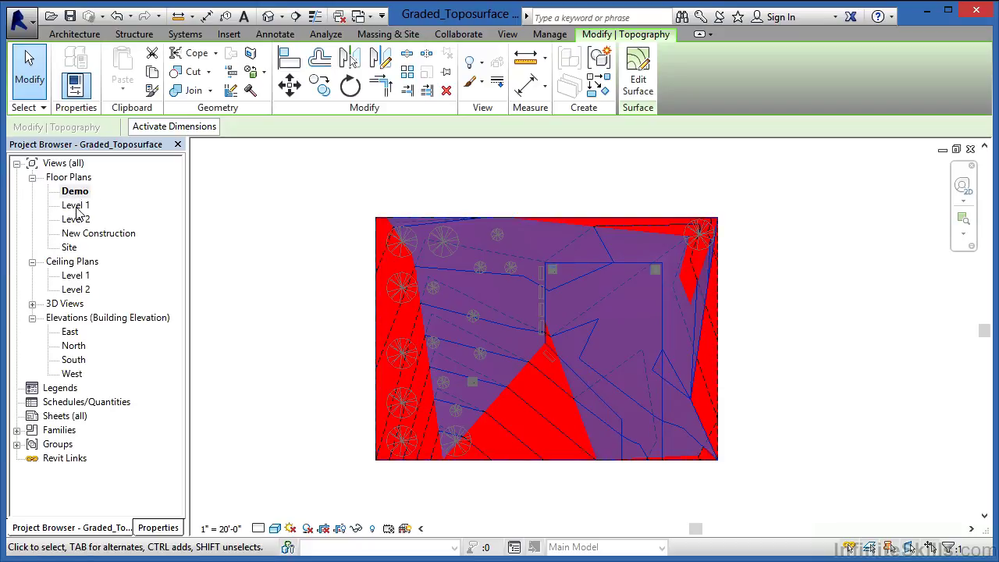
double_click(81, 233)
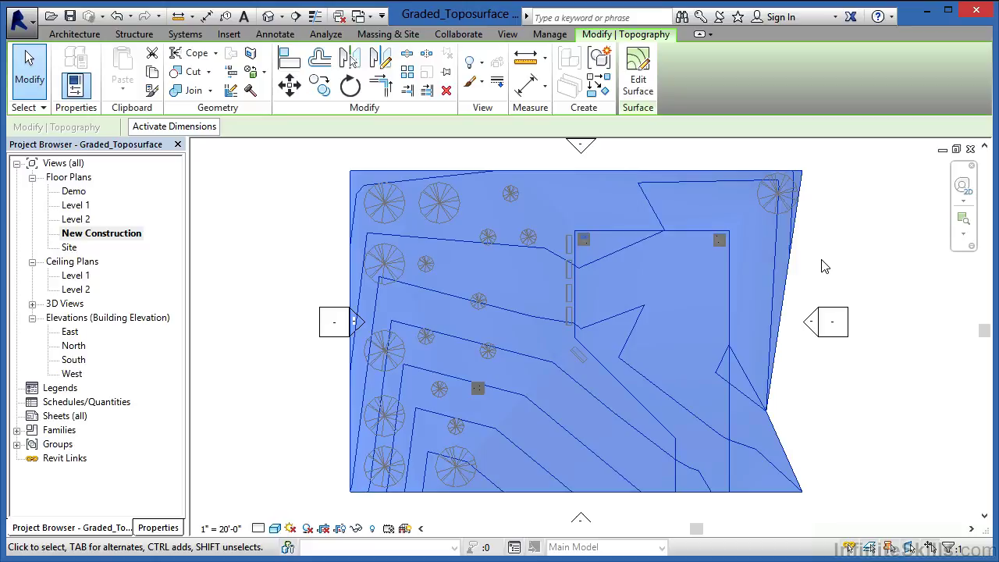
Step: Set the graded toposurface's Phase Created to New Construction, accept matching the subregion's phase, and deselect the surface
left_click(393, 37)
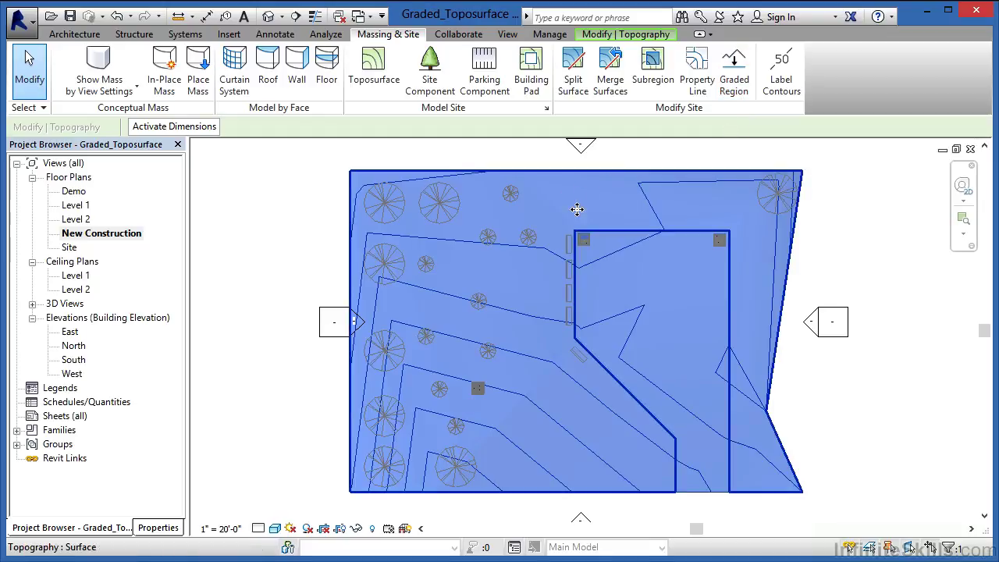
left_click(156, 528)
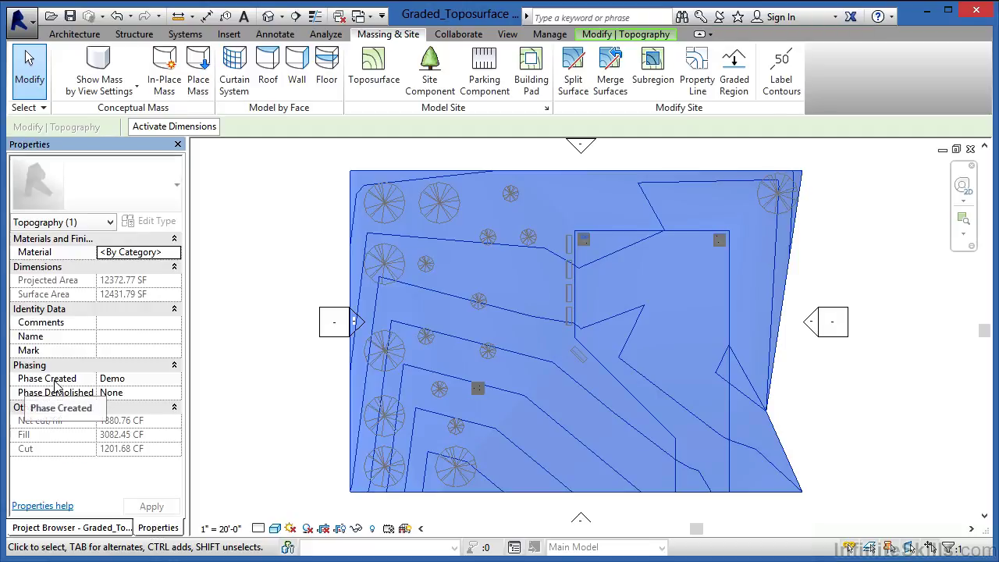
left_click(159, 380)
left_click(174, 380)
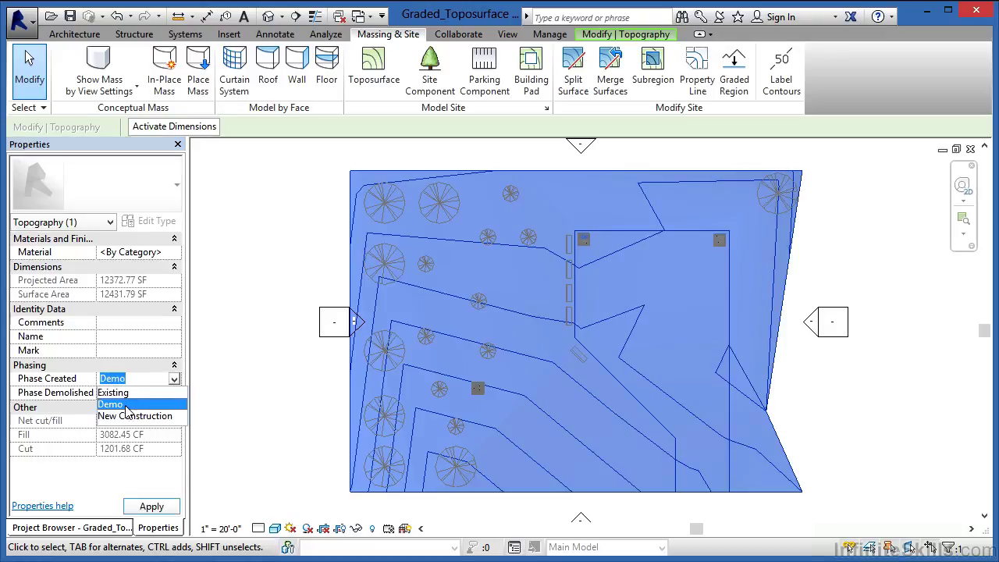
left_click(130, 416)
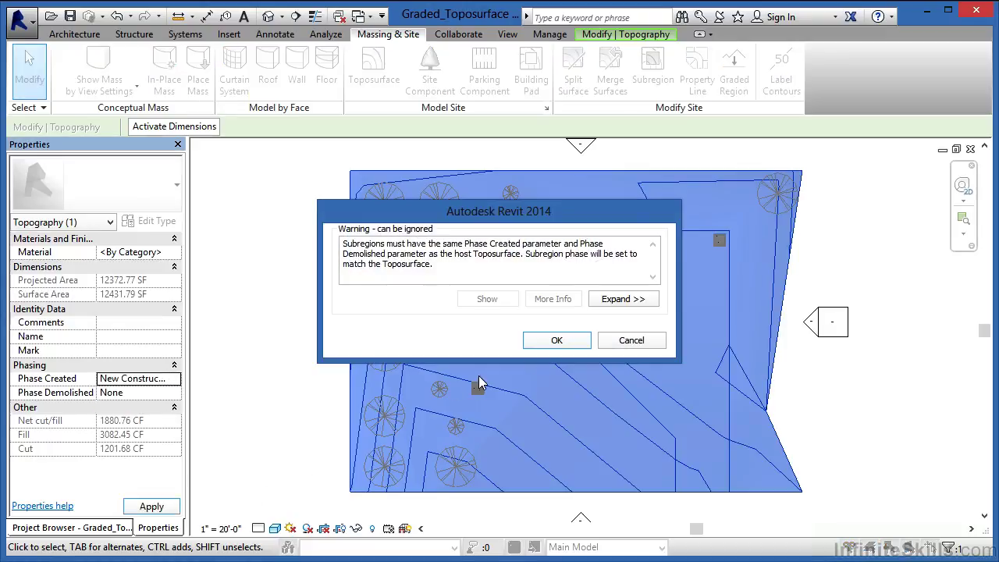
left_click(556, 340)
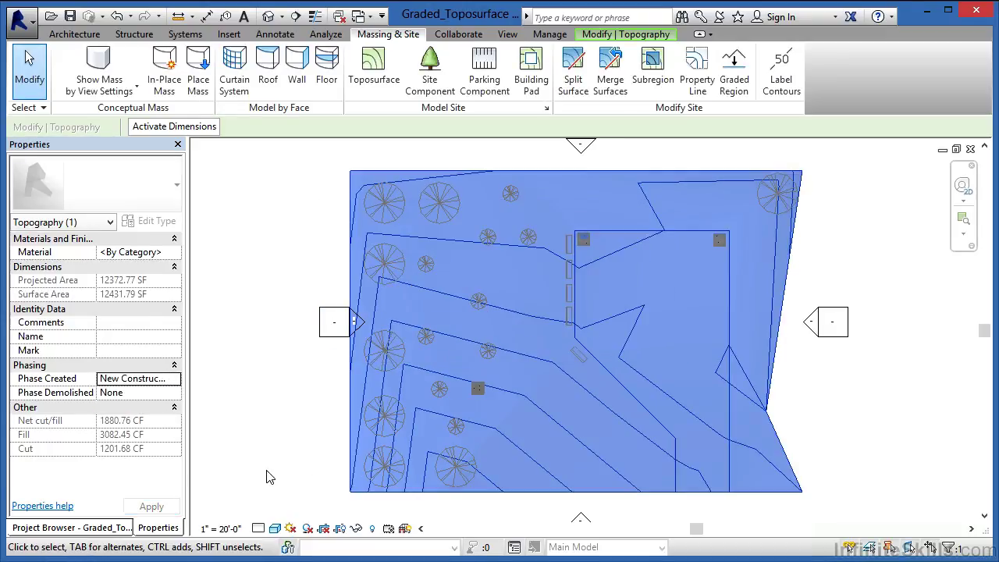
left_click(273, 475)
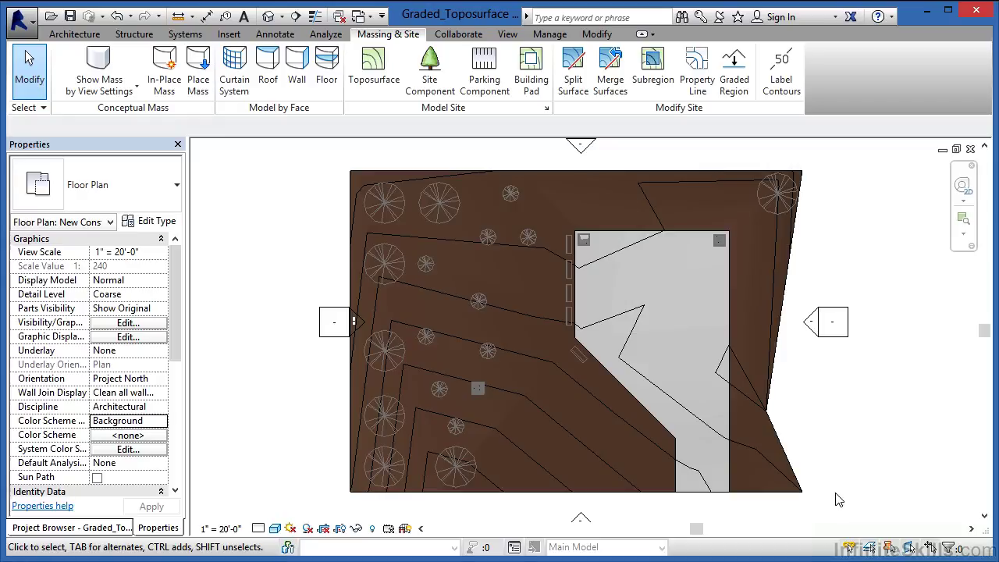
Step: Review the site surface in the Site, Demo and New Construction floor plans to compare the existing, demolished and new phases
left_click(103, 529)
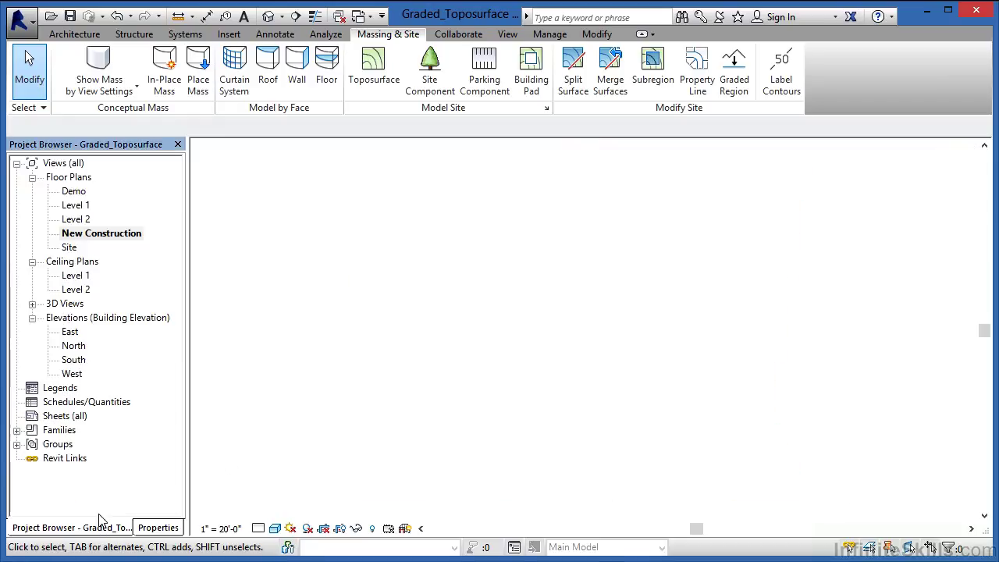
double_click(70, 247)
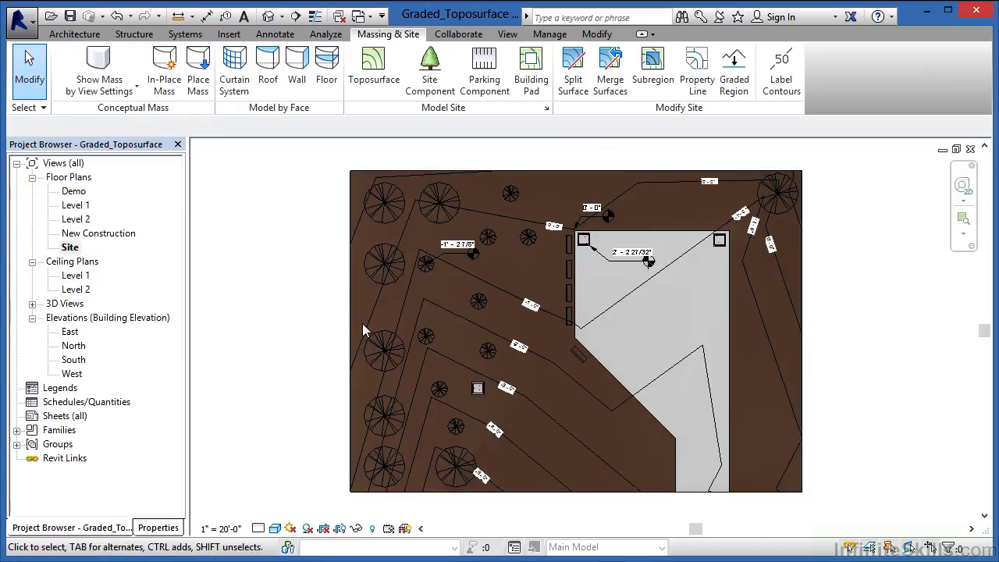
double_click(74, 191)
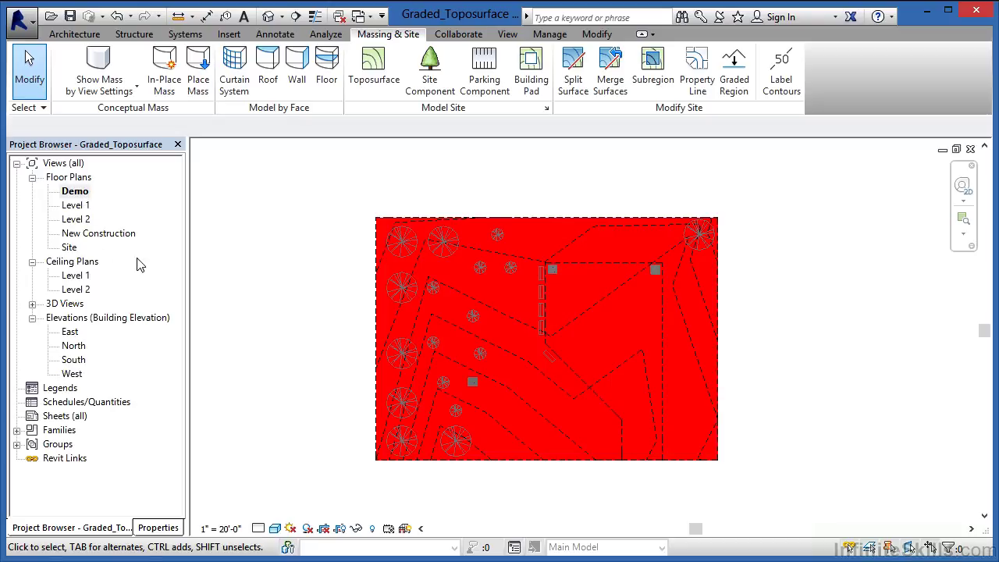
double_click(99, 234)
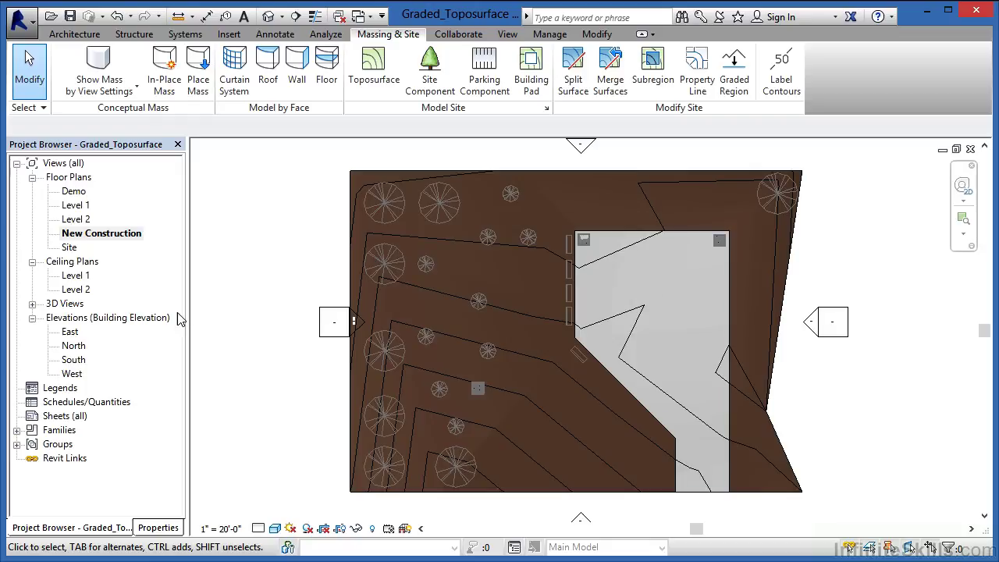
double_click(69, 247)
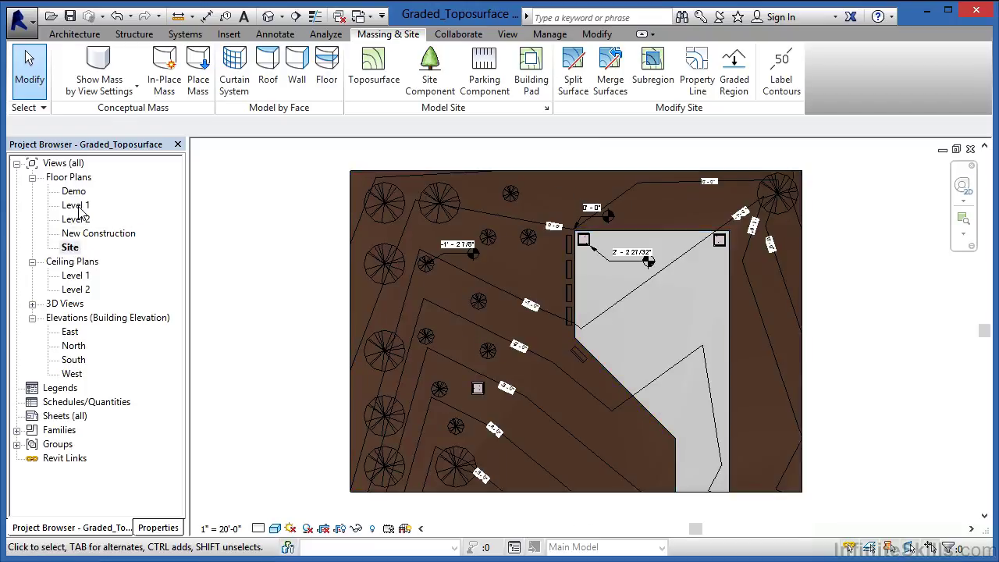
double_click(71, 234)
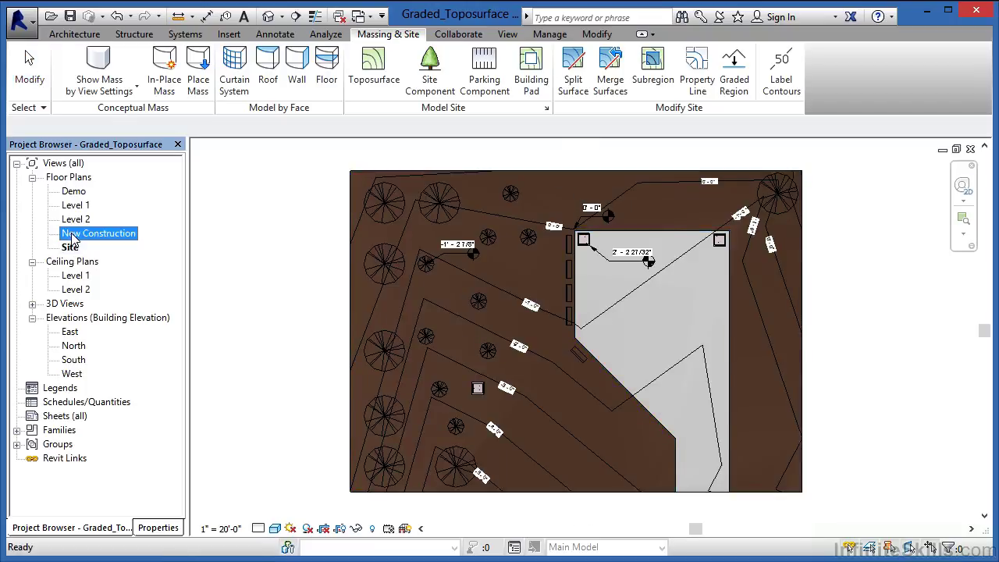